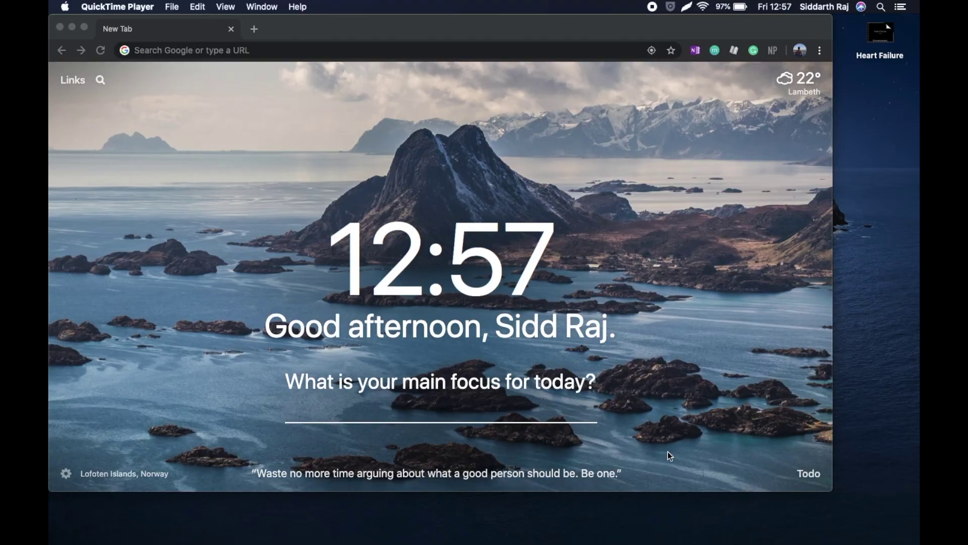
Leave Chrome and open the Heart Failure lecture PDF from the desktop in Preview
{"action": "left_click", "coordinate": [895, 241]}
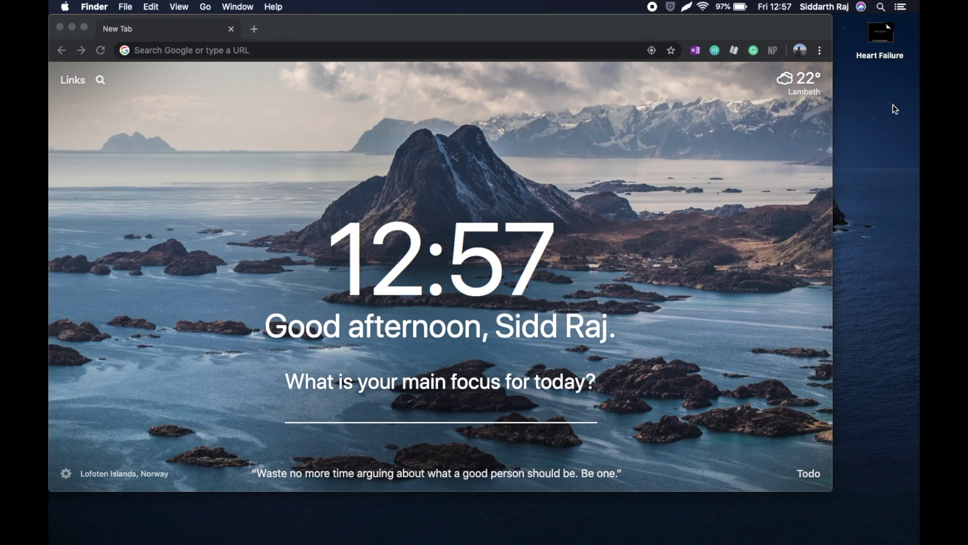
{"action": "double_click", "coordinate": [880, 36]}
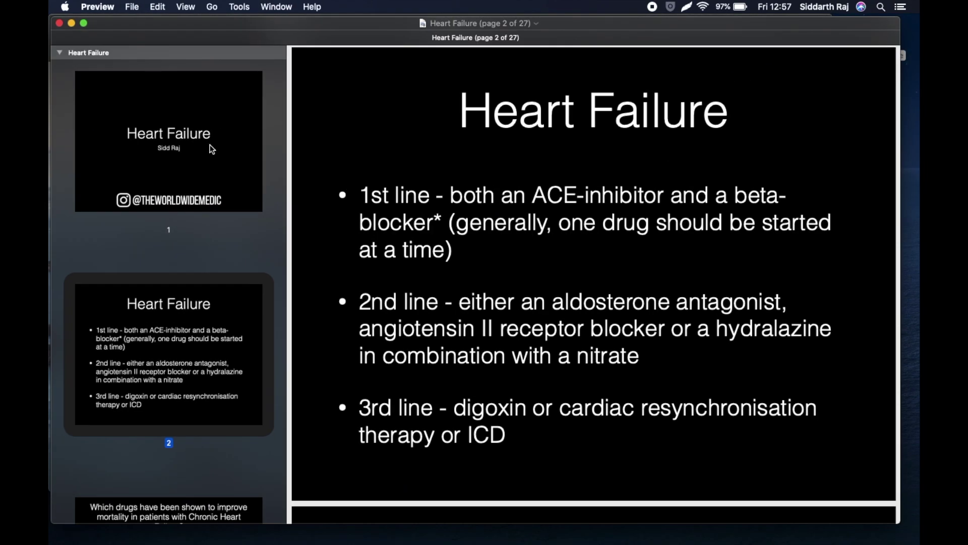
{"action": "left_click", "coordinate": [212, 148]}
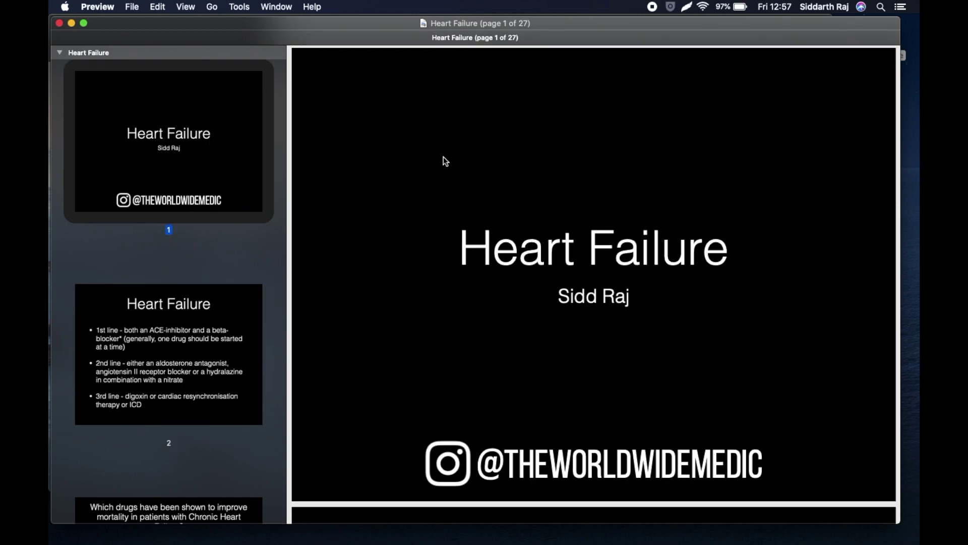
{"action": "left_click", "coordinate": [178, 337]}
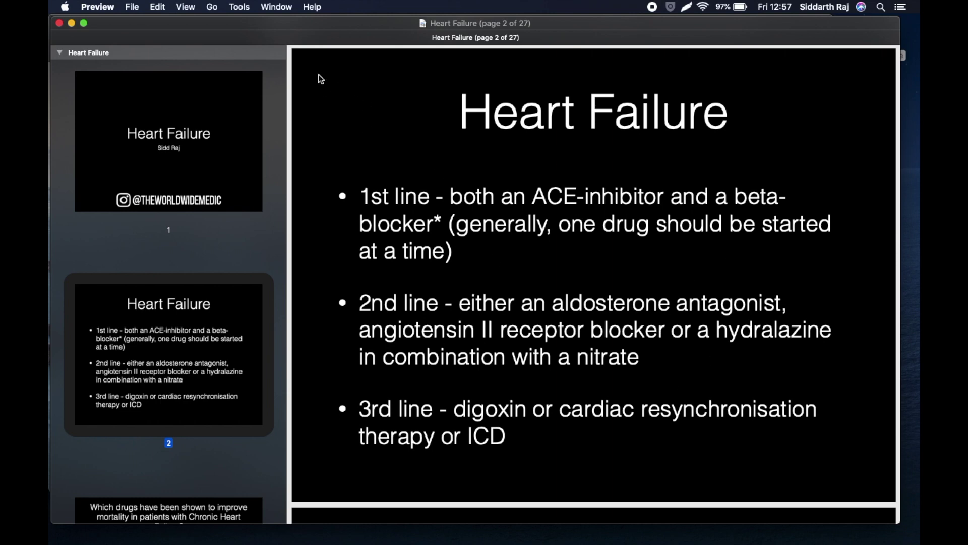
Print the slides with Auto Rotate off to a new PDF named 'Heart Failure - Annotation'
{"action": "left_click", "coordinate": [132, 7]}
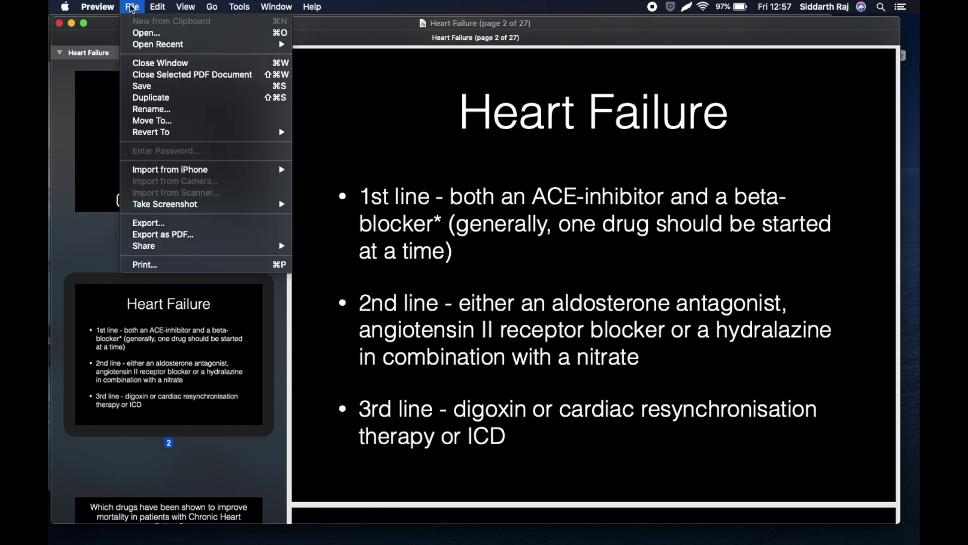
{"action": "left_click", "coordinate": [145, 265]}
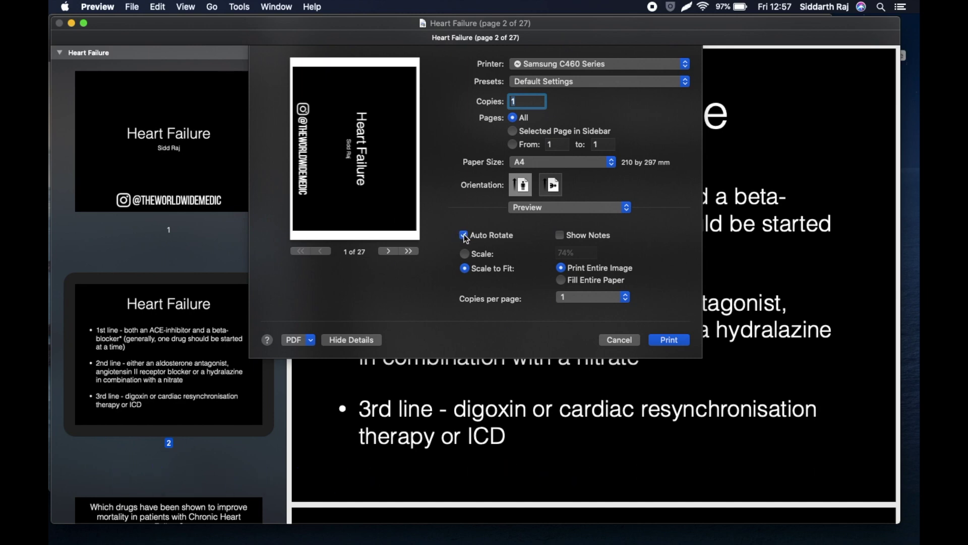
{"action": "left_click", "coordinate": [464, 235]}
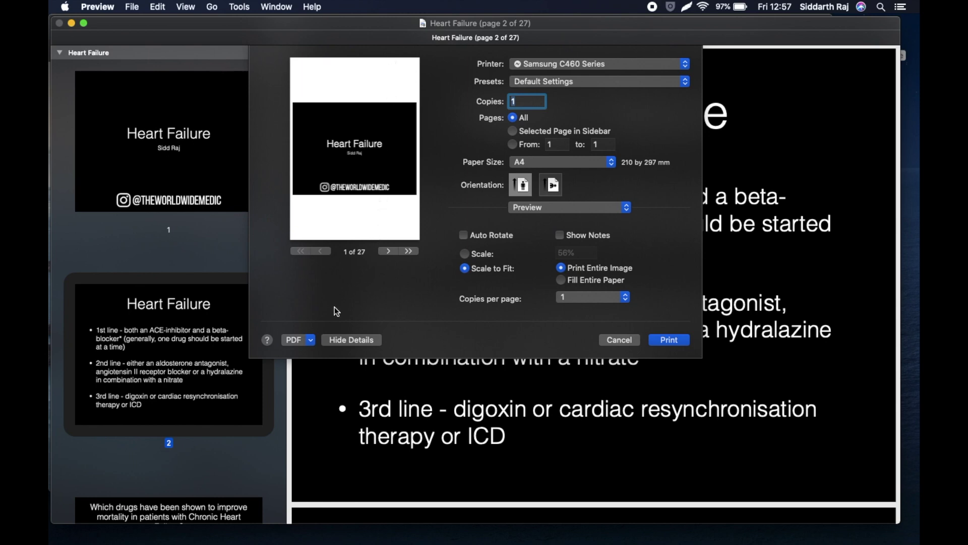
{"action": "left_click", "coordinate": [298, 341]}
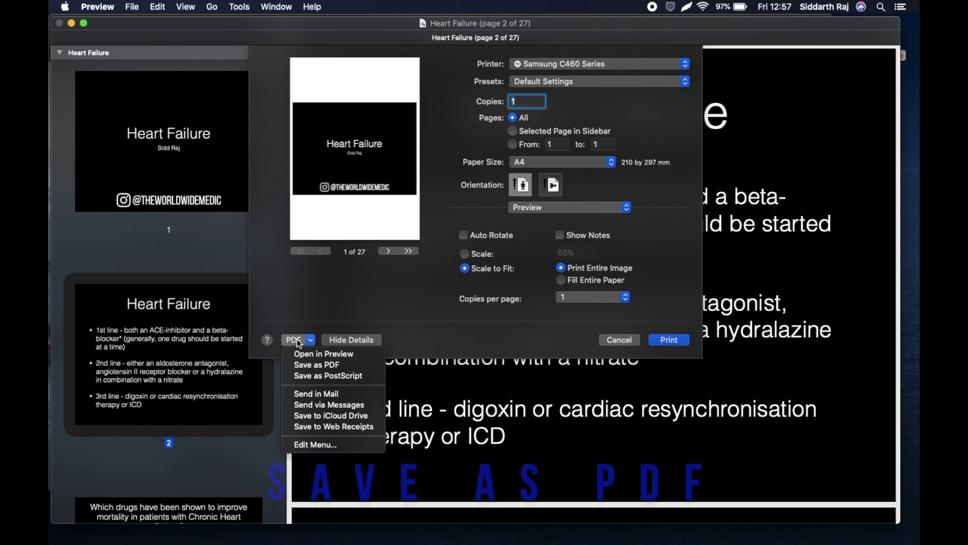
{"action": "left_click", "coordinate": [299, 365]}
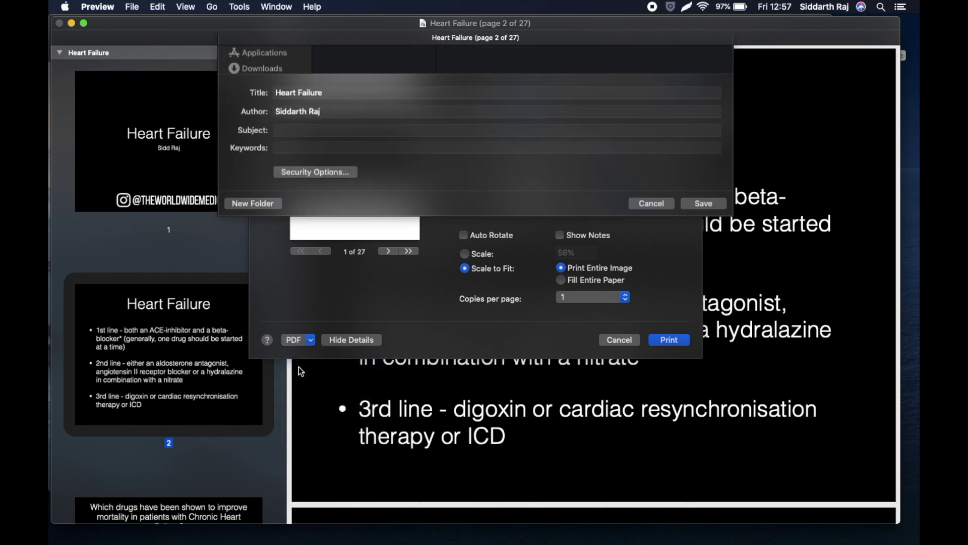
{"action": "key", "text": "Right"}
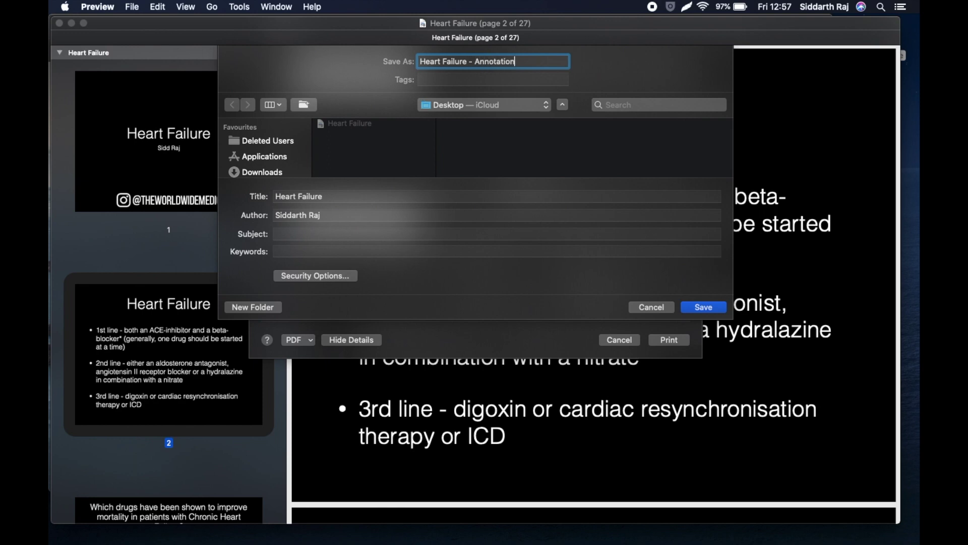
{"action": "key", "text": "Return"}
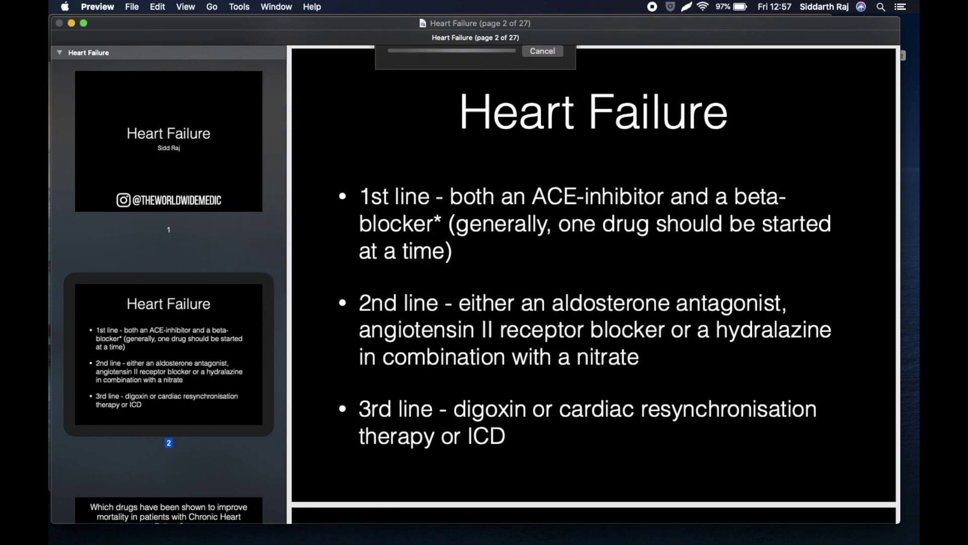
Close the original slides and open 'Heart Failure - Annotation' from the desktop
{"action": "left_click", "coordinate": [59, 24]}
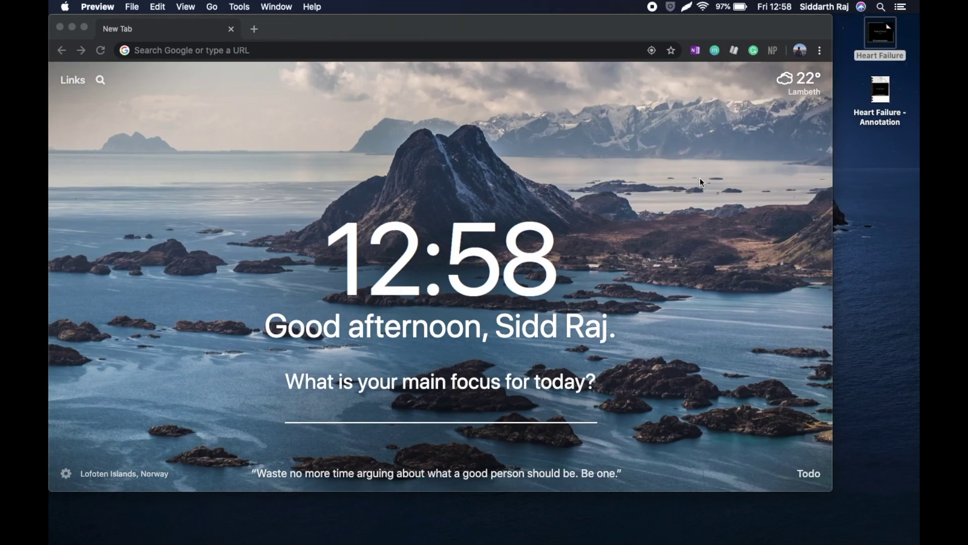
{"action": "double_click", "coordinate": [883, 92]}
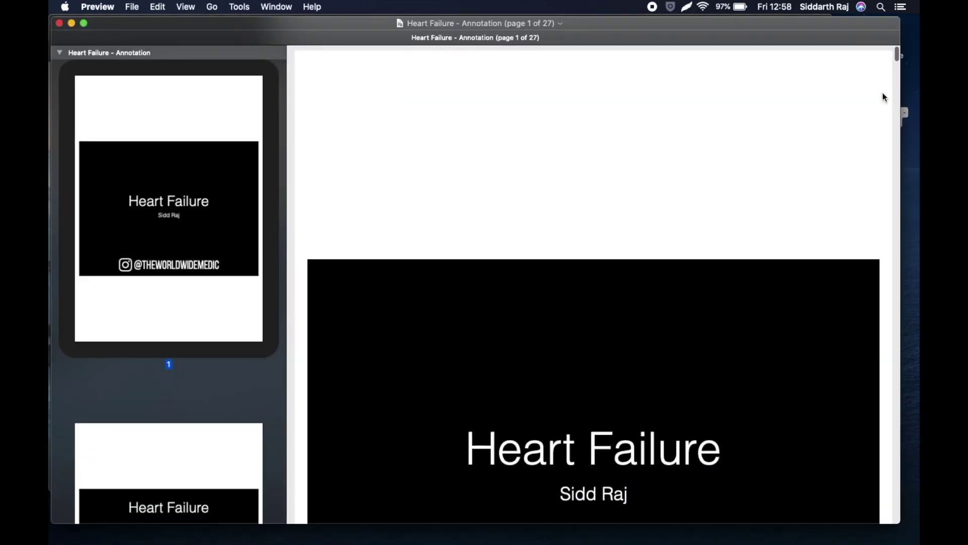
{"action": "scroll", "coordinate": [571, 162], "scroll_direction": "down", "scroll_amount": 2}
{"action": "scroll", "coordinate": [571, 162], "scroll_direction": "up", "scroll_amount": 2}
Zoom out to whole pages and scroll down to the second slide
{"action": "key", "text": "super+minus"}
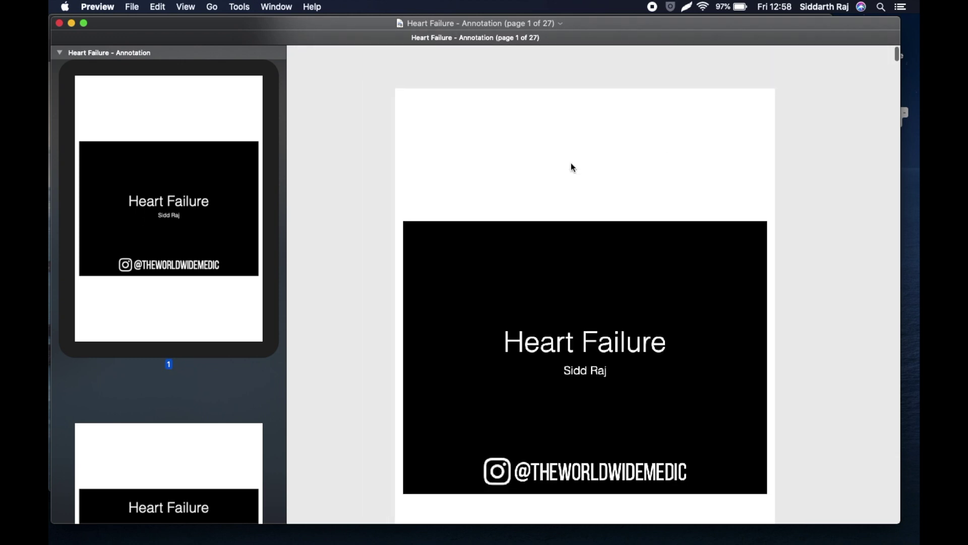
{"action": "scroll", "coordinate": [572, 181], "scroll_direction": "down", "scroll_amount": 1}
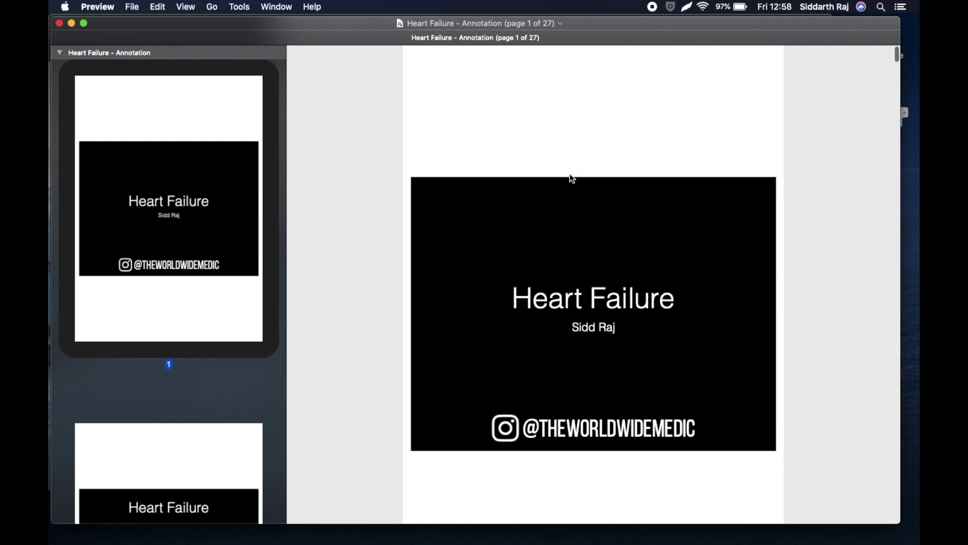
{"action": "scroll", "coordinate": [571, 174], "scroll_direction": "down", "scroll_amount": 3}
{"action": "scroll", "coordinate": [574, 343], "scroll_direction": "down", "scroll_amount": 3}
{"action": "scroll", "coordinate": [575, 344], "scroll_direction": "down", "scroll_amount": 6}
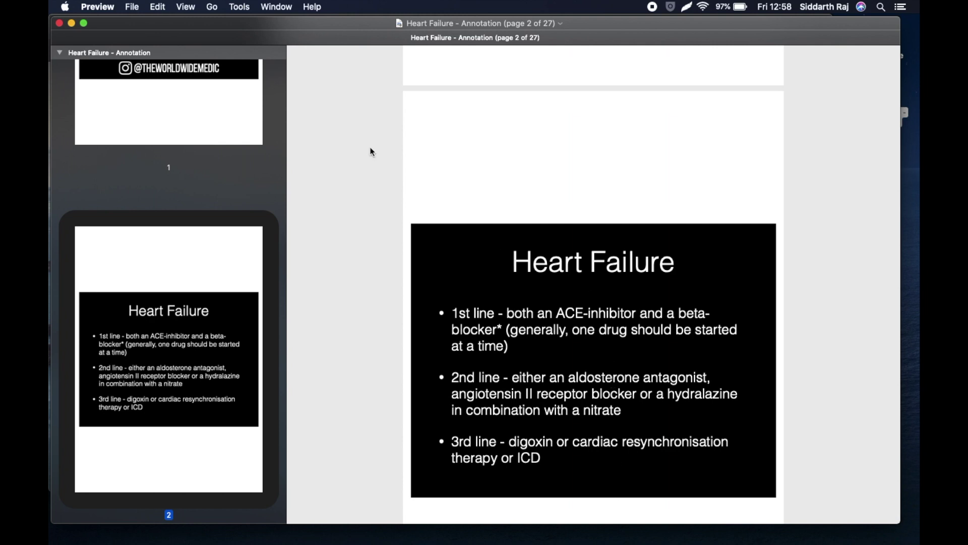
{"action": "left_click", "coordinate": [238, 7]}
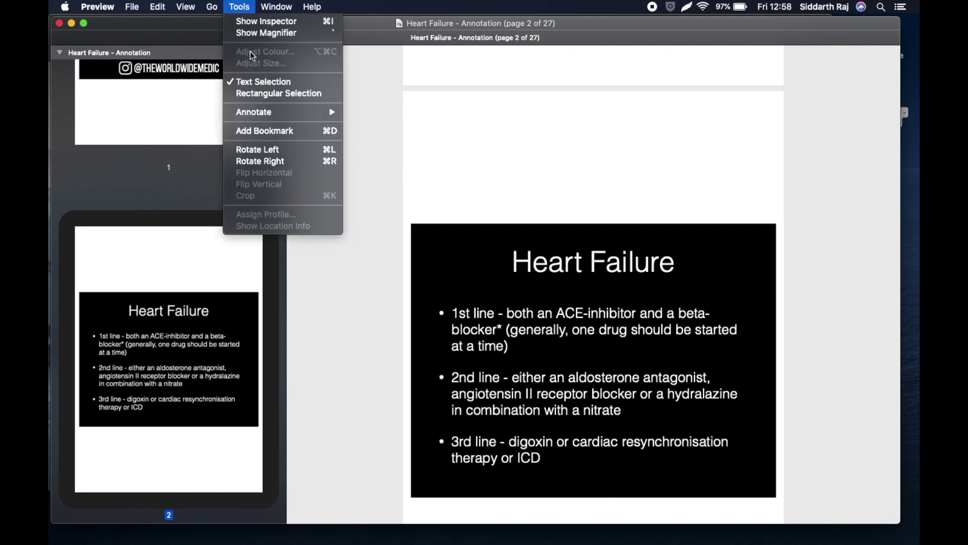
Add a text box annotation and move it into the white space above the slide
{"action": "mouse_move", "coordinate": [266, 113]}
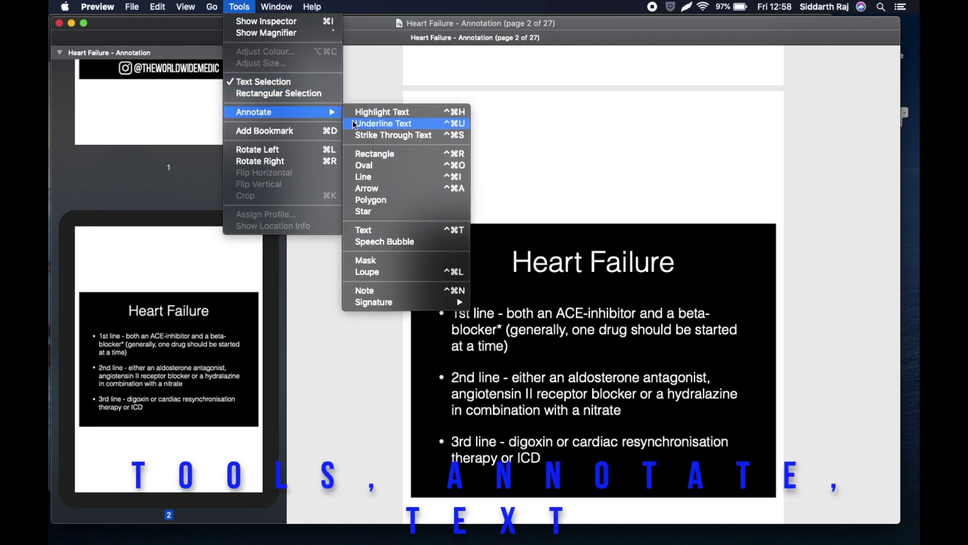
{"action": "left_click", "coordinate": [383, 233]}
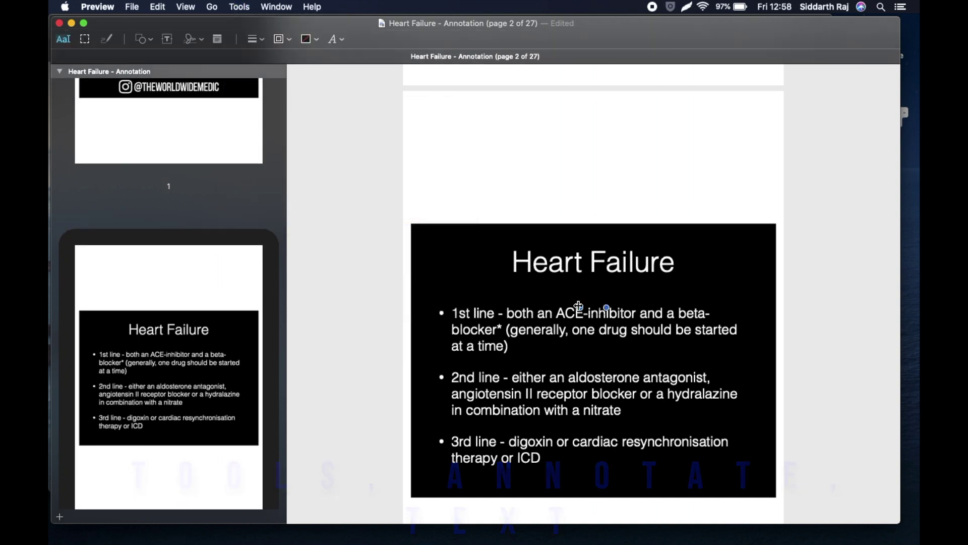
{"action": "mouse_move", "coordinate": [594, 312]}
{"action": "left_mouse_down"}
{"action": "mouse_move", "coordinate": [580, 226]}
{"action": "mouse_move", "coordinate": [591, 150]}
{"action": "left_mouse_up"}
{"action": "double_click", "coordinate": [590, 150]}
Type Definition, Signs and symptoms, Diagnose and Management on separate lines in the note
{"action": "type", "text": "D"}
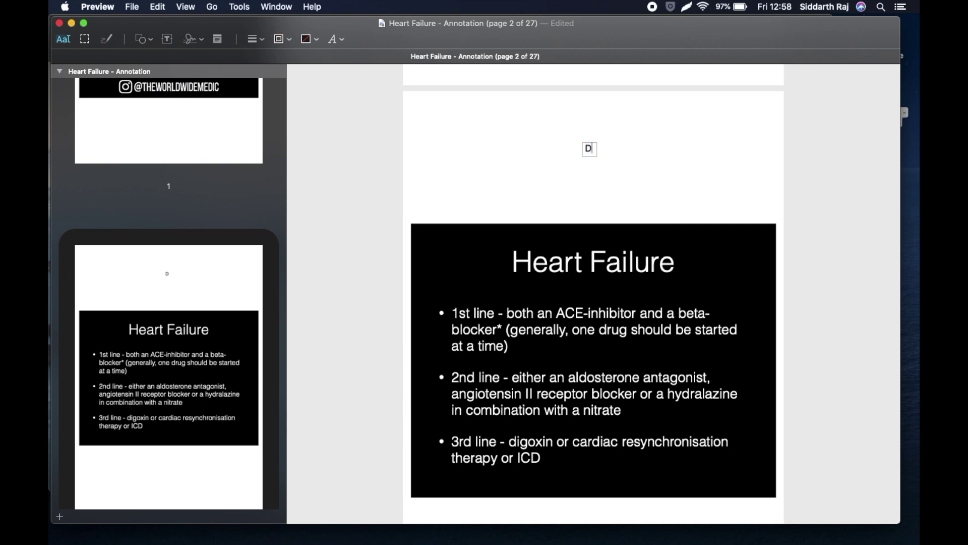
{"action": "type", "text": "efinition"}
{"action": "key", "text": "Return"}
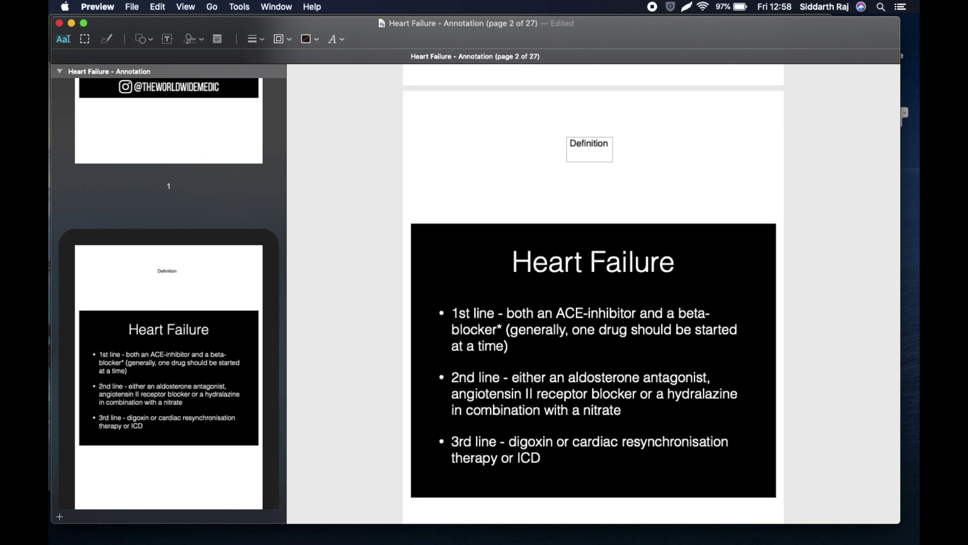
{"action": "type", "text": "Signs and"}
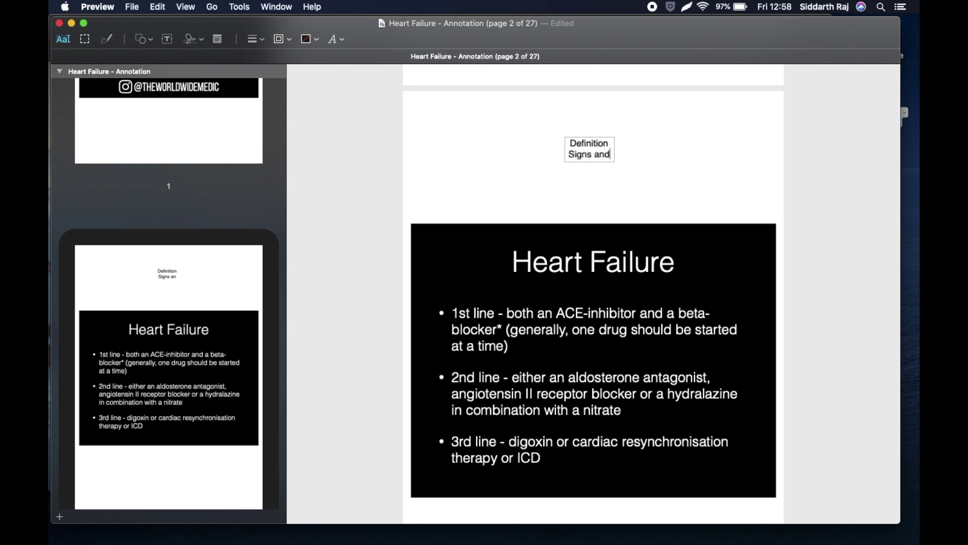
{"action": "type", "text": " symptoms"}
{"action": "key", "text": "Return"}
{"action": "type", "text": "Di"}
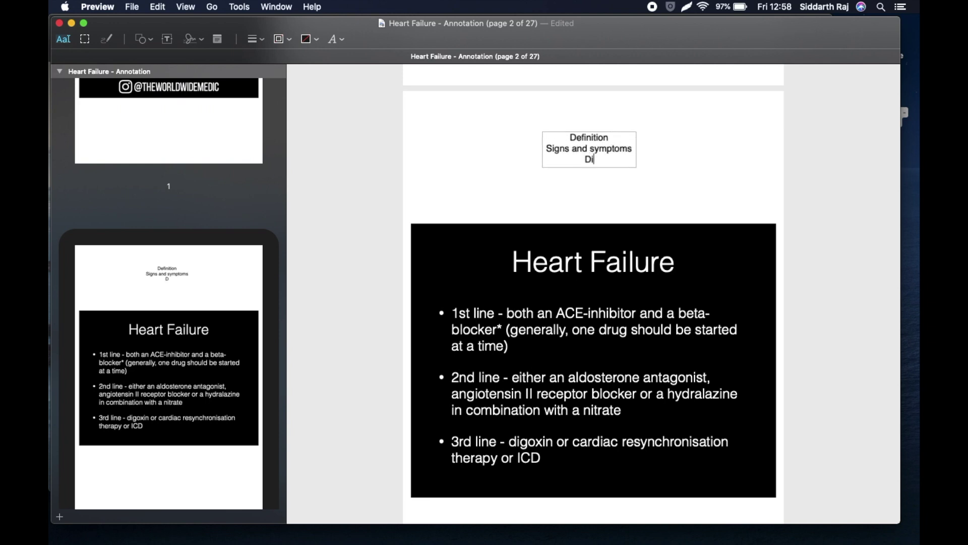
{"action": "type", "text": "agnose"}
{"action": "key", "text": "Return"}
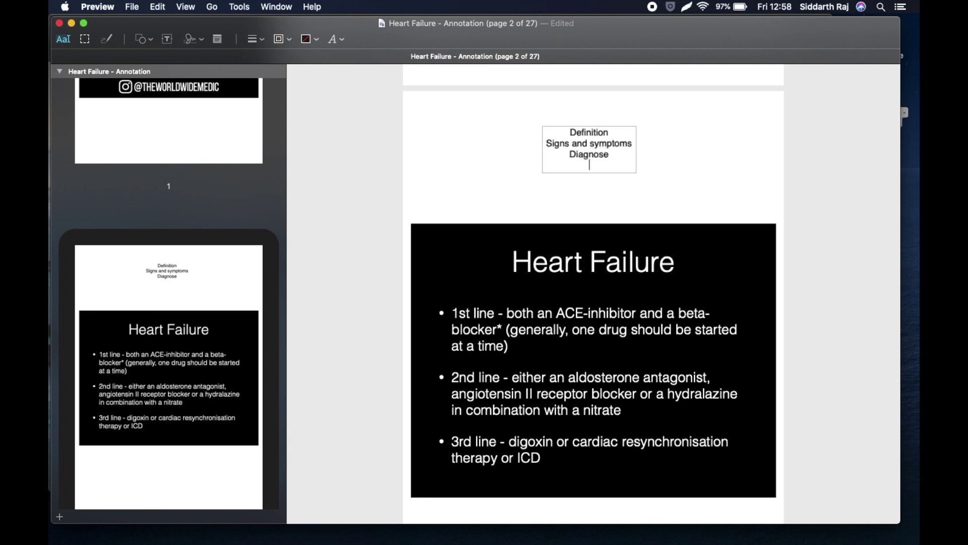
{"action": "type", "text": "Management"}
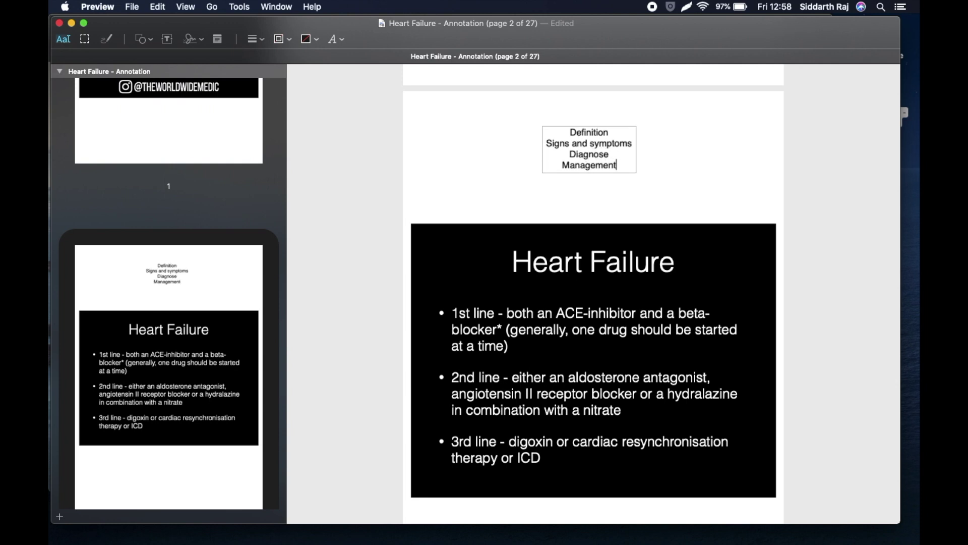
Finish the note, nudge it slightly down and right, and review the pages
{"action": "left_click", "coordinate": [692, 141]}
{"action": "left_click_drag", "start_coordinate": [589, 154], "coordinate": [592, 156]}
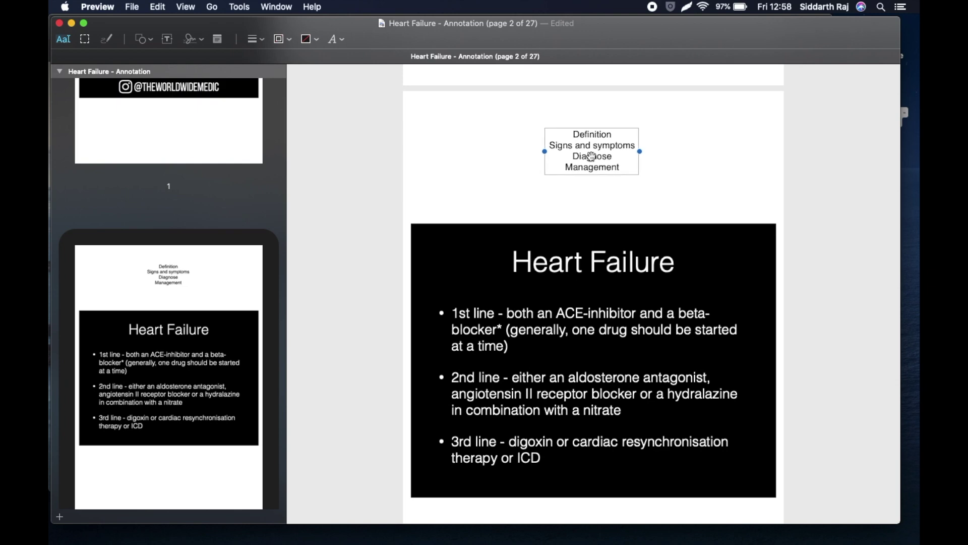
{"action": "scroll", "coordinate": [592, 156], "scroll_direction": "down", "scroll_amount": 10}
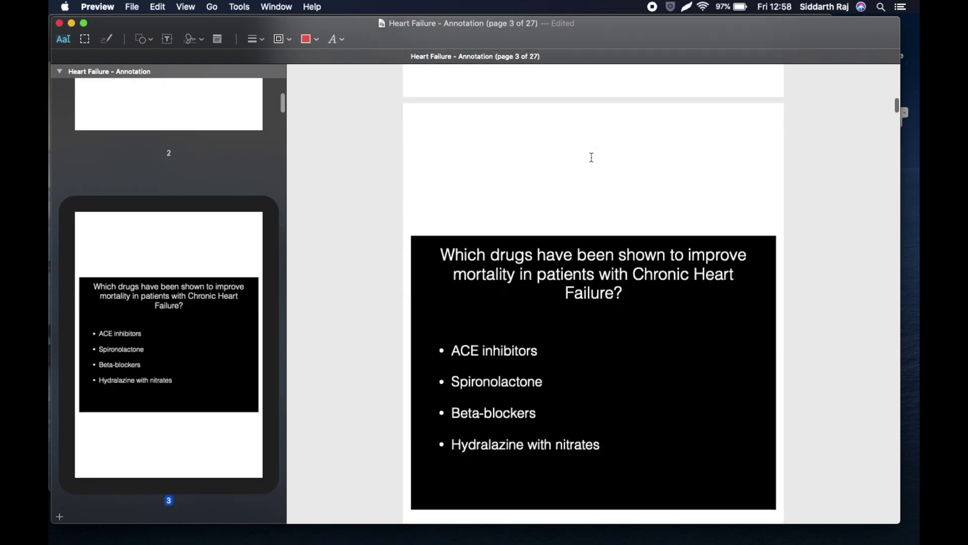
{"action": "scroll", "coordinate": [589, 175], "scroll_direction": "down", "scroll_amount": 5}
{"action": "scroll", "coordinate": [589, 174], "scroll_direction": "up", "scroll_amount": 7}
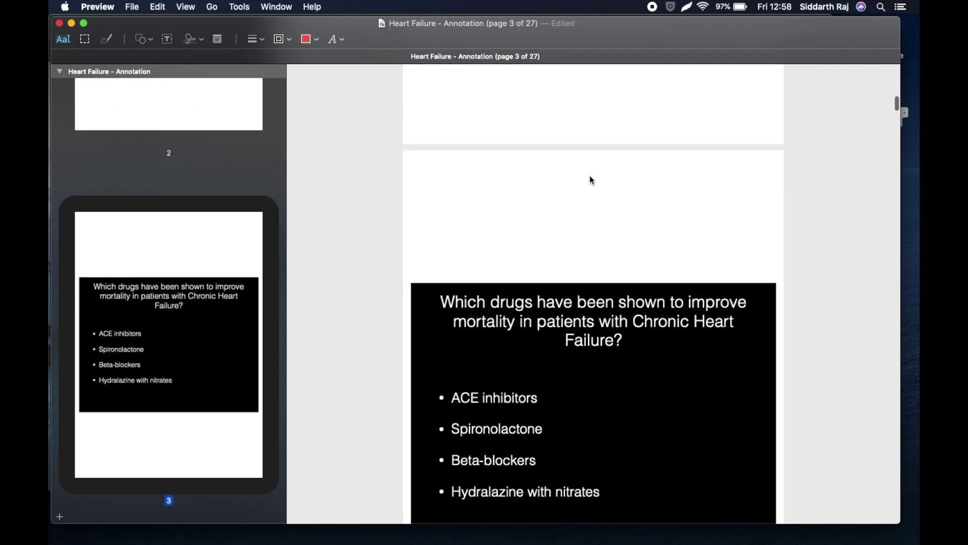
{"action": "scroll", "coordinate": [591, 181], "scroll_direction": "up", "scroll_amount": 15}
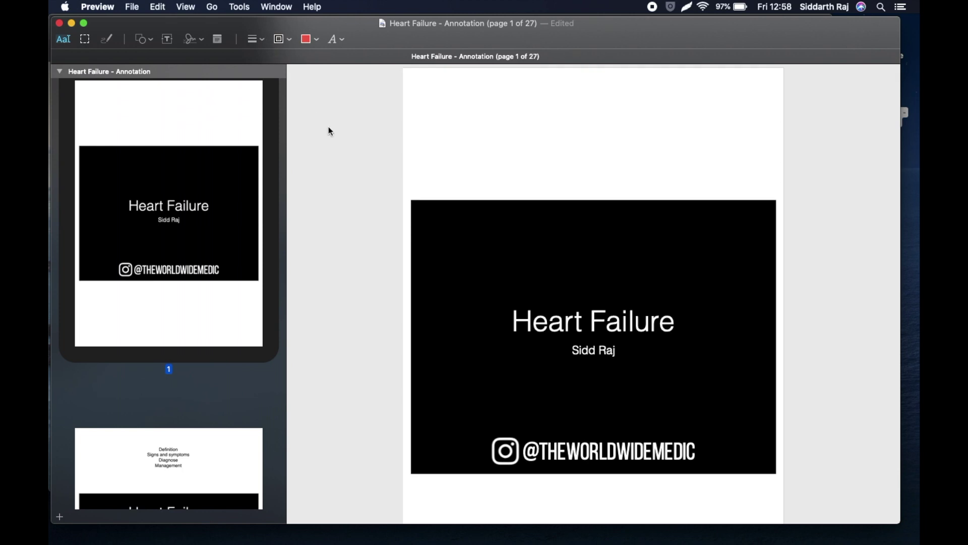
{"action": "scroll", "coordinate": [330, 131], "scroll_direction": "down", "scroll_amount": 2}
{"action": "left_click", "coordinate": [85, 6]}
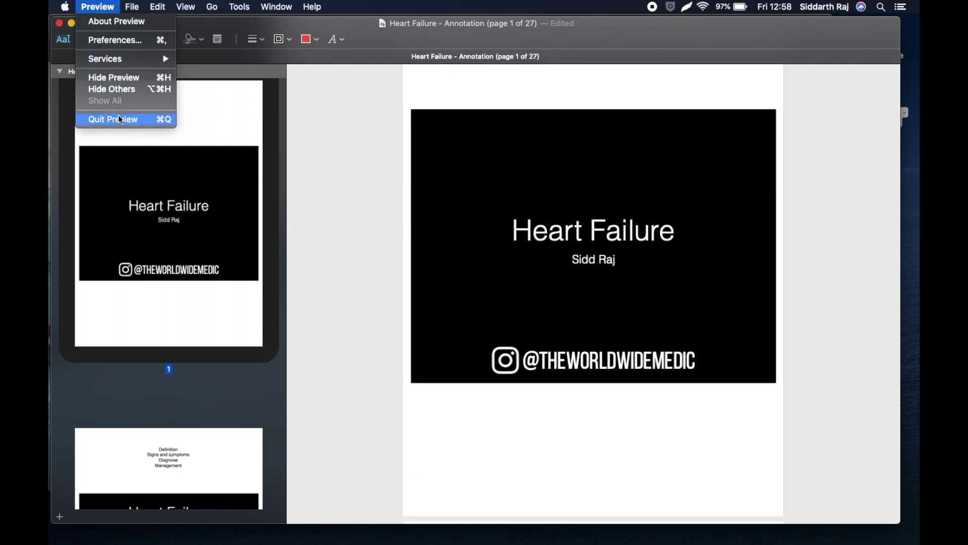
Quit Preview and search Google for 'oxford handbook of clinical medicine academia'
{"action": "left_click", "coordinate": [120, 119]}
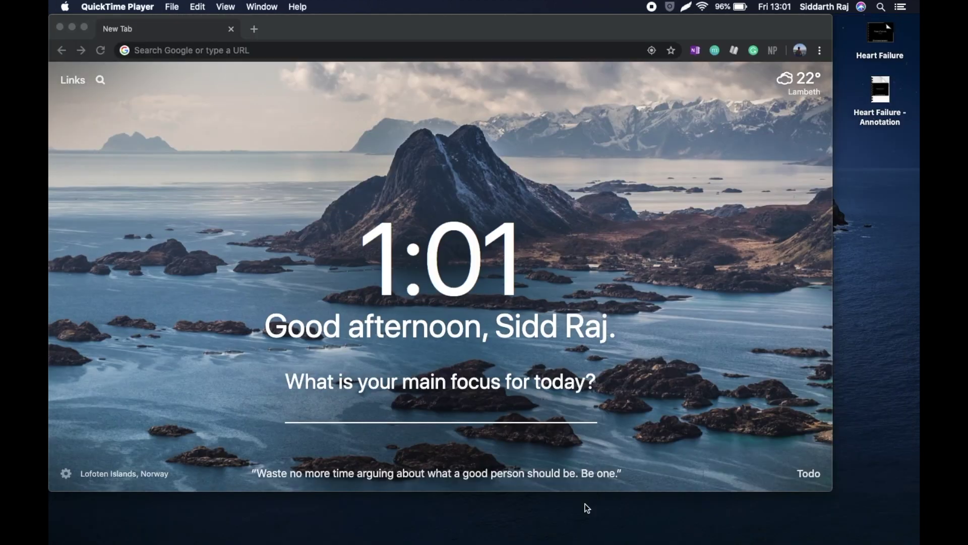
{"action": "left_click", "coordinate": [464, 49]}
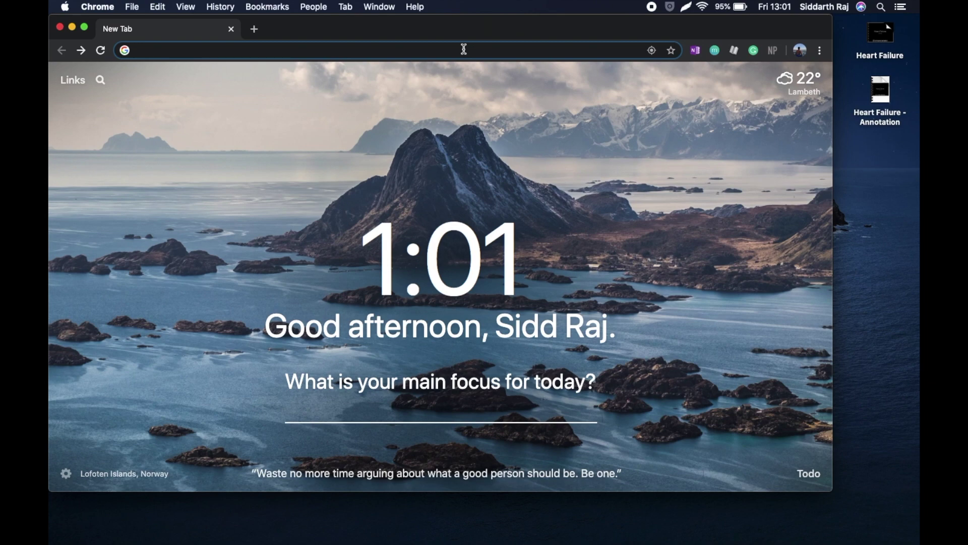
{"action": "type", "text": "oxford handbook of clinical medicine"}
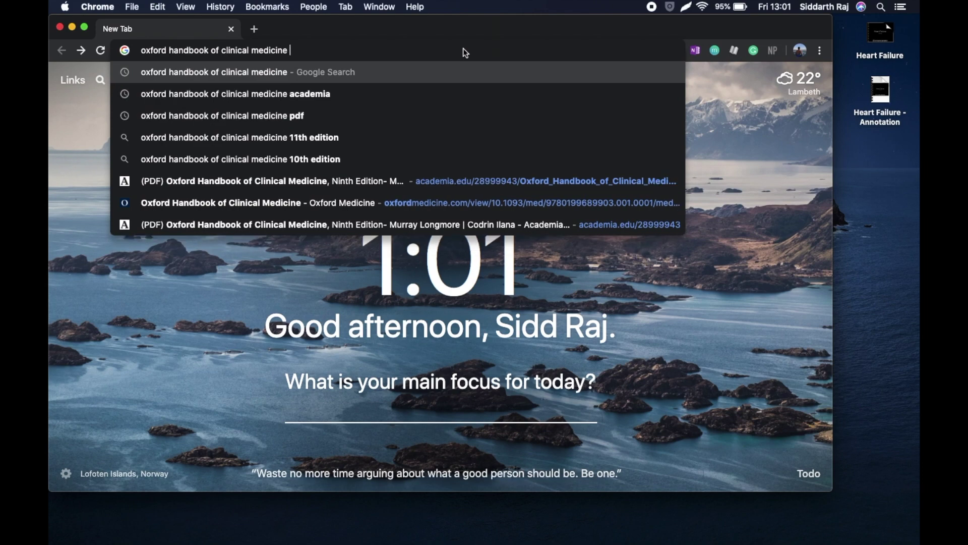
{"action": "key", "text": "Down"}
{"action": "key", "text": "Return"}
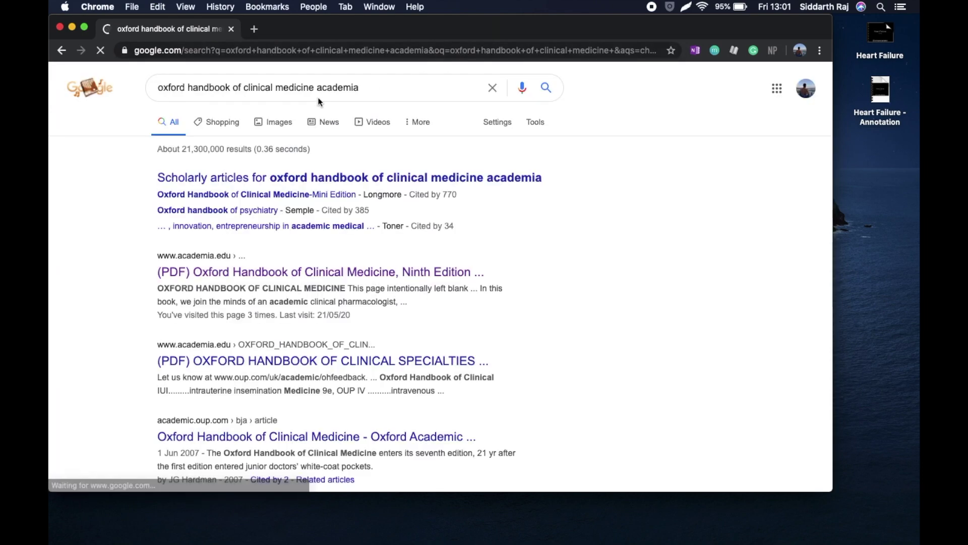
Download the handbook PDF from academia.edu, skipping the message prompt, and drag it onto the desktop
{"action": "left_click", "coordinate": [200, 272]}
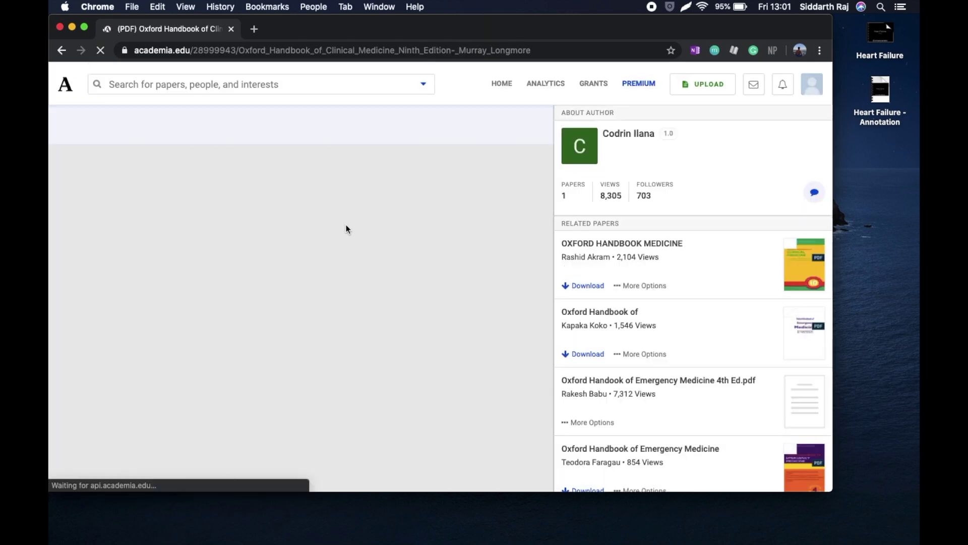
{"action": "scroll", "coordinate": [169, 192], "scroll_direction": "down", "scroll_amount": 1}
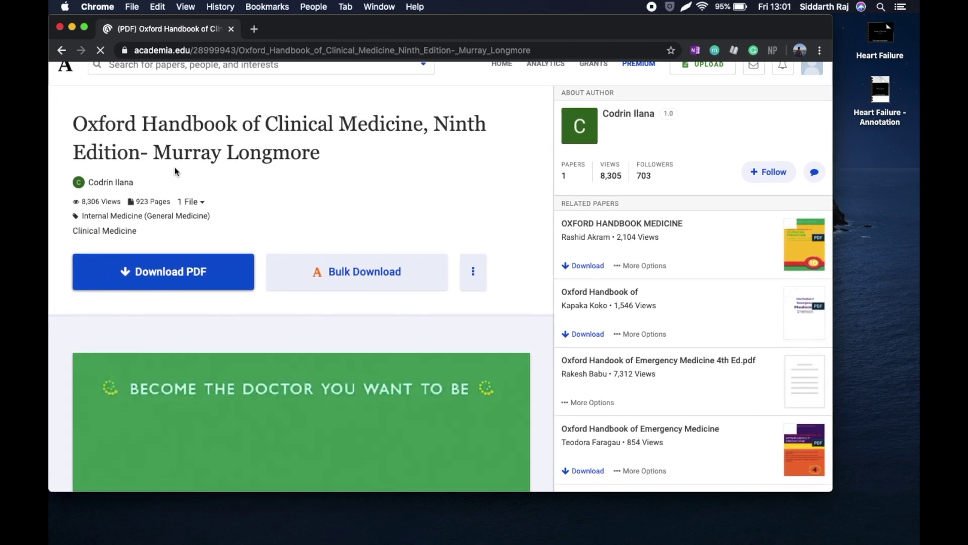
{"action": "scroll", "coordinate": [170, 222], "scroll_direction": "down", "scroll_amount": 1}
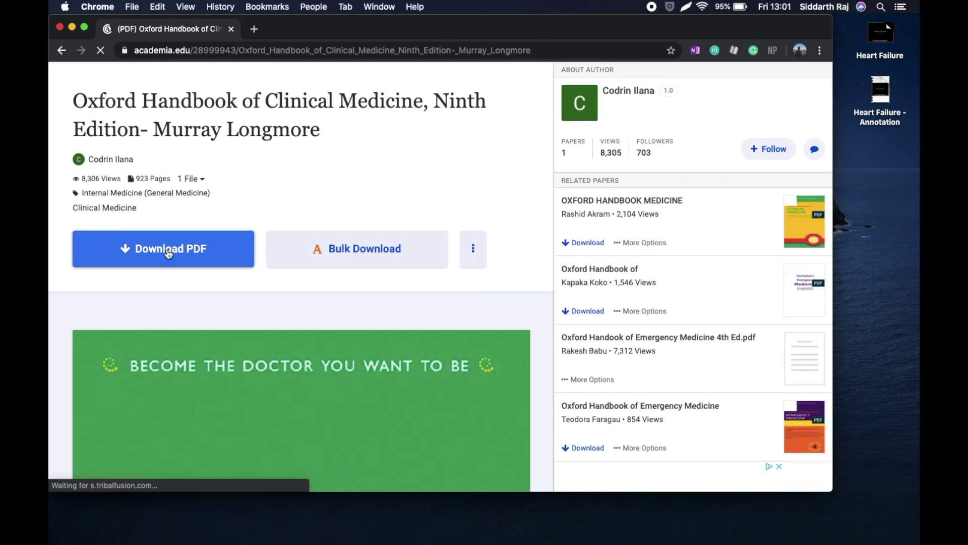
{"action": "left_click", "coordinate": [168, 252]}
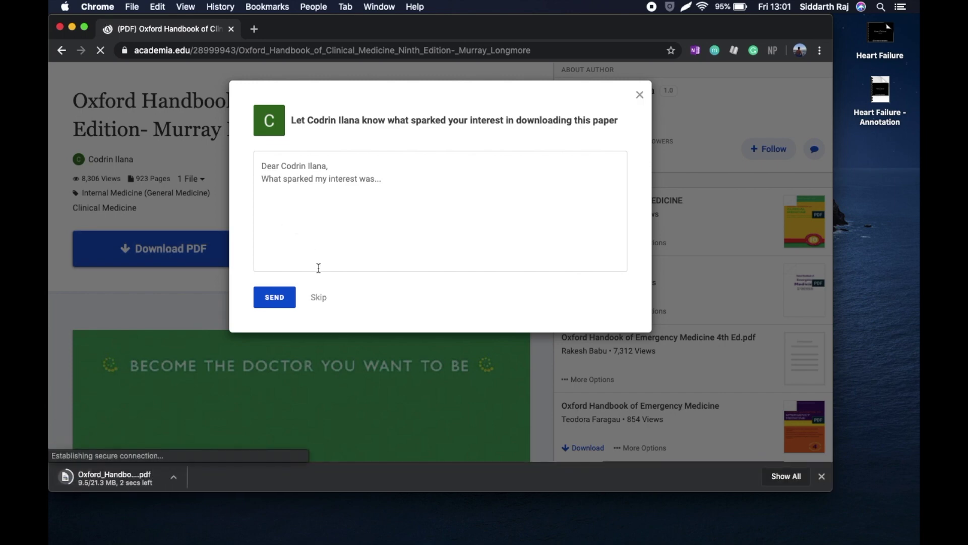
{"action": "left_click", "coordinate": [317, 299]}
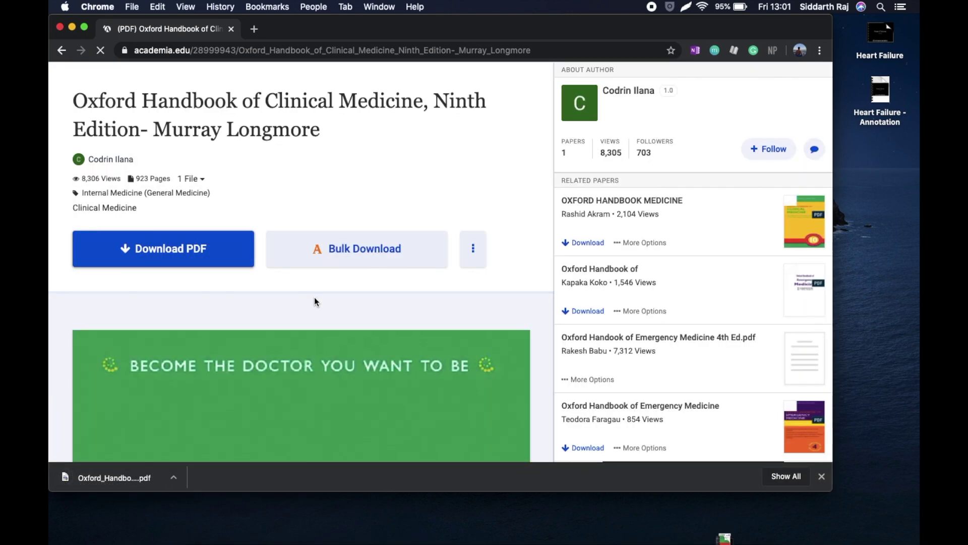
{"action": "mouse_move", "coordinate": [74, 482]}
{"action": "left_mouse_down"}
{"action": "mouse_move", "coordinate": [668, 287]}
{"action": "mouse_move", "coordinate": [877, 202]}
{"action": "left_mouse_up"}
{"action": "left_click", "coordinate": [879, 143]}
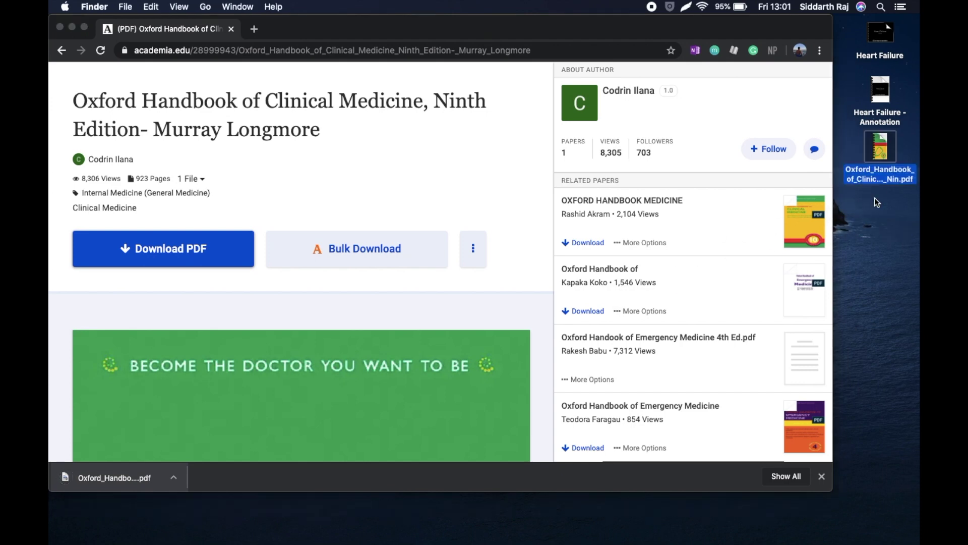
Open the Oxford Handbook PDF and scroll down to page 45 on Lymphadenopathy and Oedema
{"action": "double_click", "coordinate": [879, 142]}
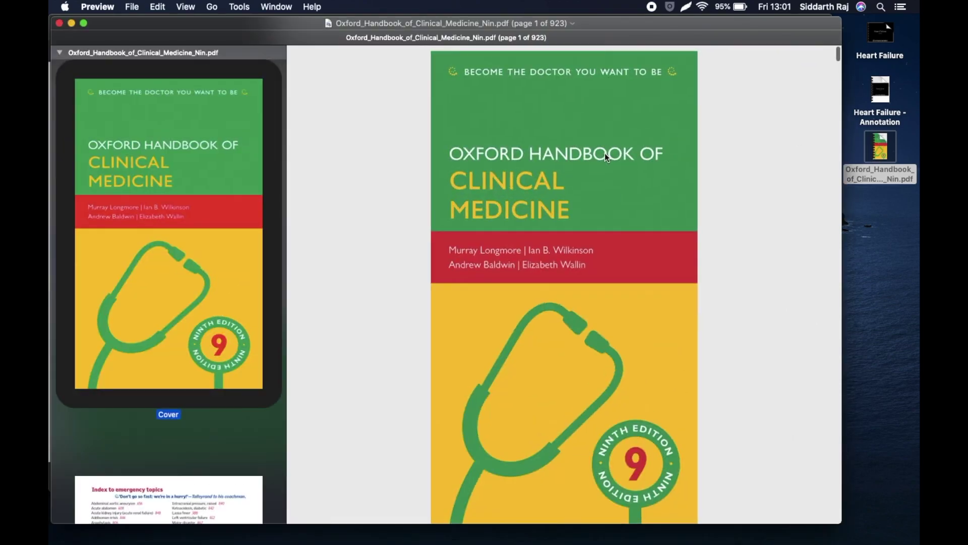
{"action": "scroll", "coordinate": [605, 153], "scroll_direction": "down", "scroll_amount": 3}
{"action": "scroll", "coordinate": [604, 152], "scroll_direction": "down", "scroll_amount": 20}
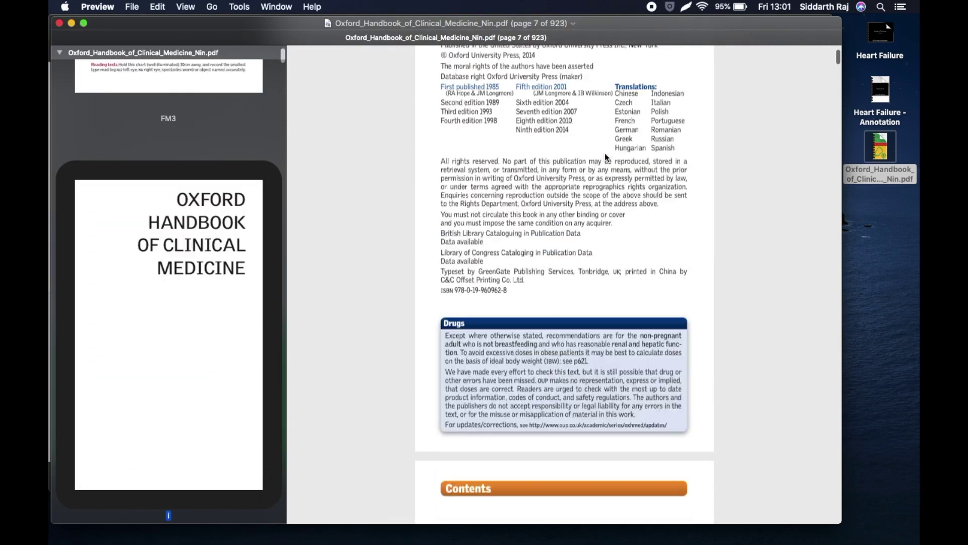
{"action": "scroll", "coordinate": [604, 152], "scroll_direction": "down", "scroll_amount": 20}
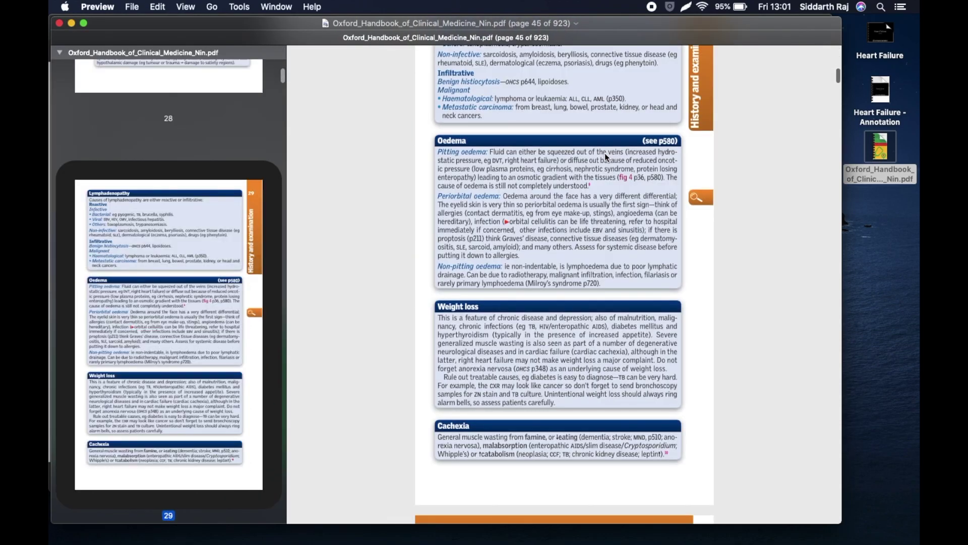
{"action": "scroll", "coordinate": [605, 154], "scroll_direction": "down", "scroll_amount": 2}
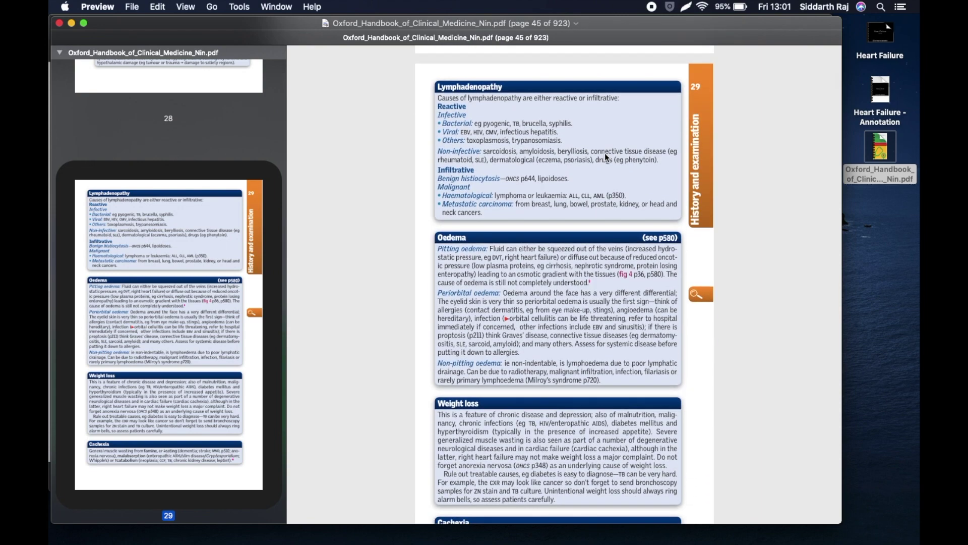
{"action": "scroll", "coordinate": [618, 93], "scroll_direction": "up", "scroll_amount": 8}
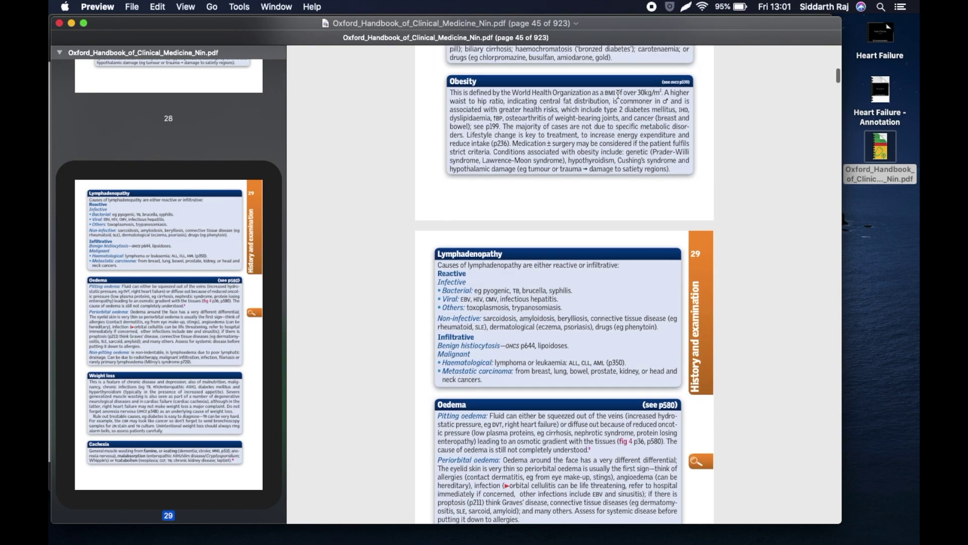
{"action": "scroll", "coordinate": [618, 95], "scroll_direction": "down", "scroll_amount": 8}
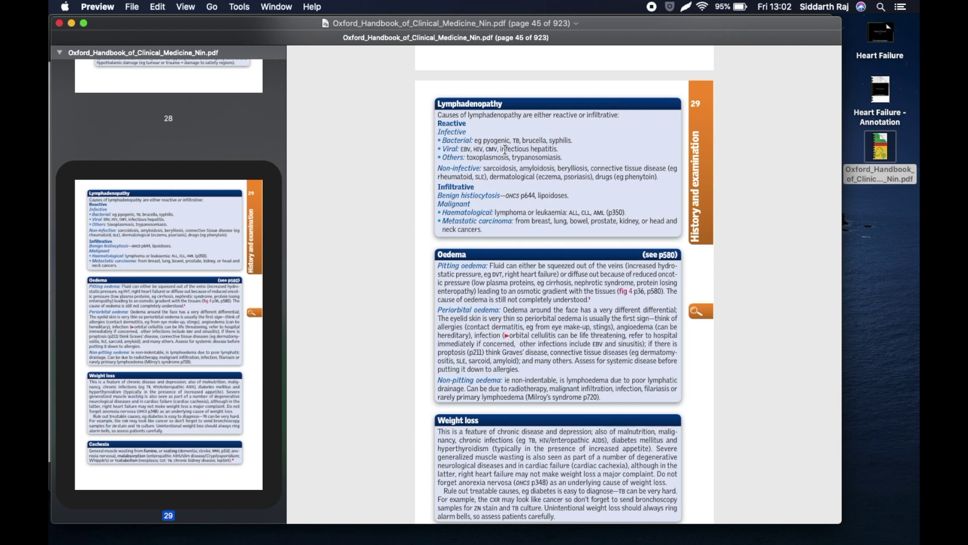
{"action": "scroll", "coordinate": [505, 150], "scroll_direction": "down", "scroll_amount": 2}
Print the handbook on A4 with Auto Rotate on and landscape orientation, all 923 pages
{"action": "left_click", "coordinate": [130, 6]}
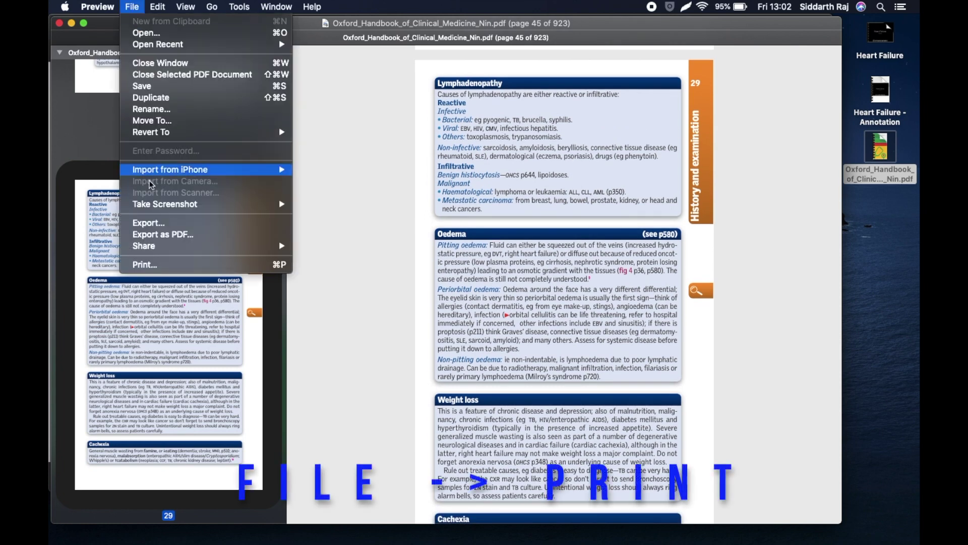
{"action": "left_click", "coordinate": [161, 269]}
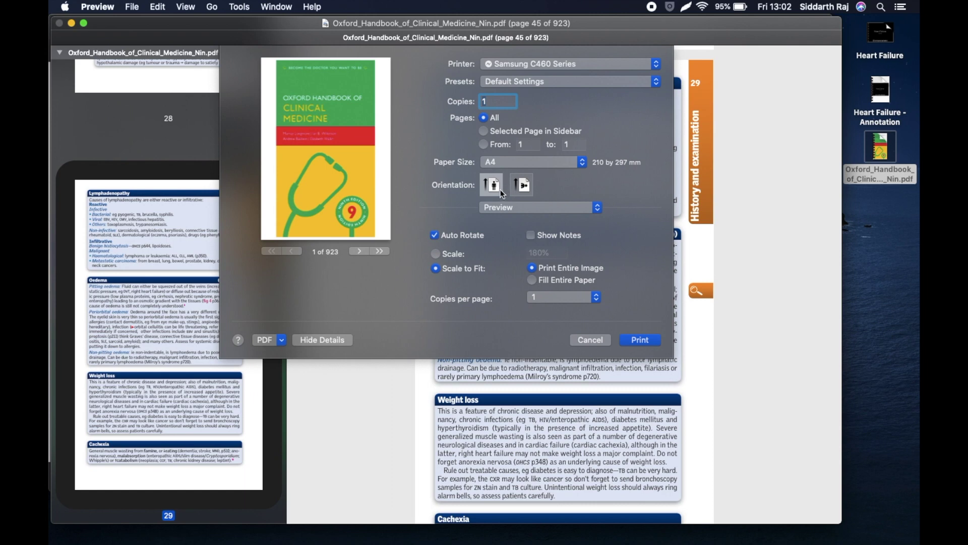
{"action": "left_click", "coordinate": [470, 235]}
{"action": "left_click", "coordinate": [525, 185]}
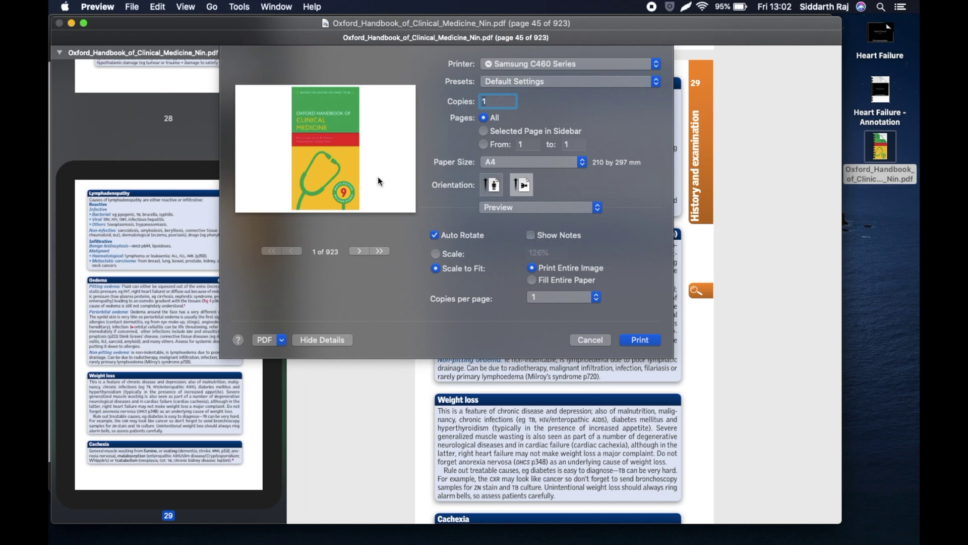
{"action": "left_click", "coordinate": [273, 340]}
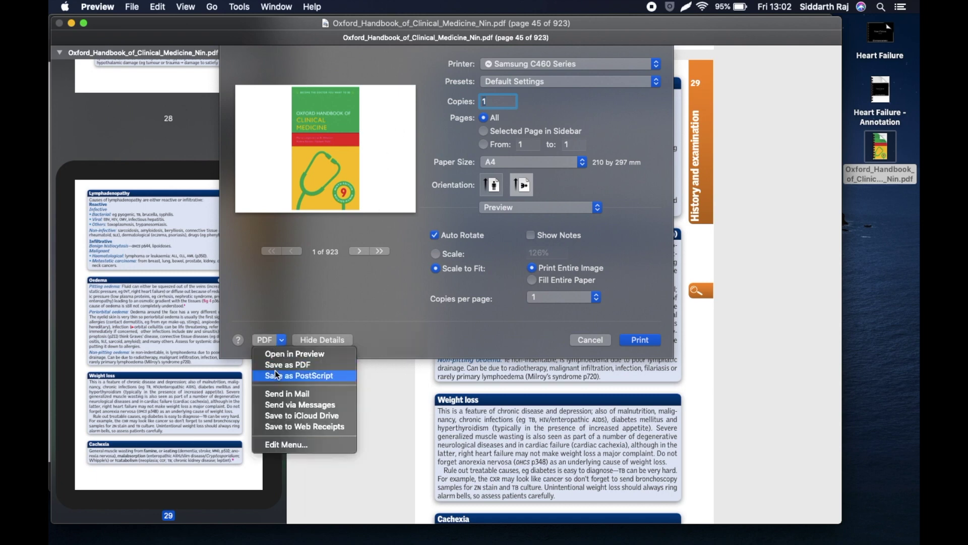
Save the printout as a PDF named 'OHCM - Annotate' on the Desktop
{"action": "left_click", "coordinate": [275, 364]}
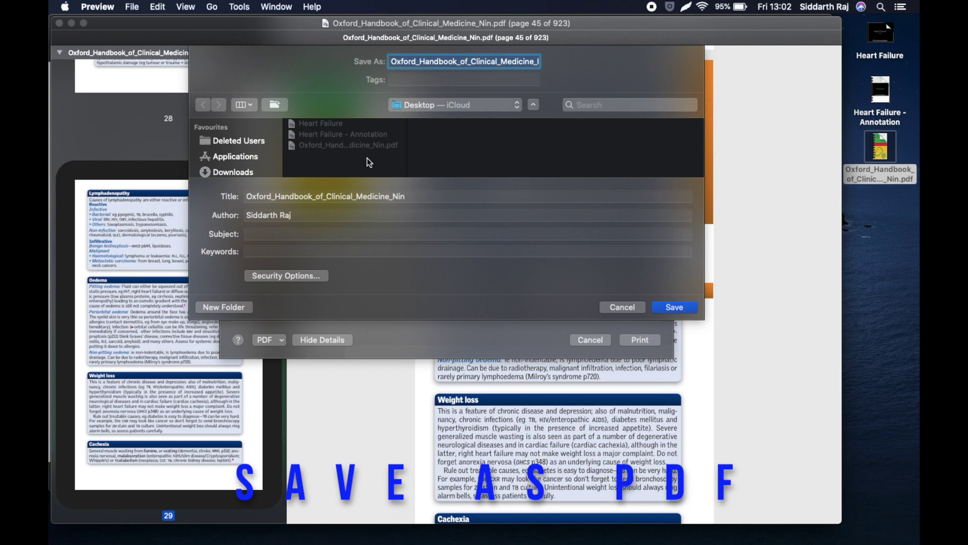
{"action": "type", "text": "OHC"}
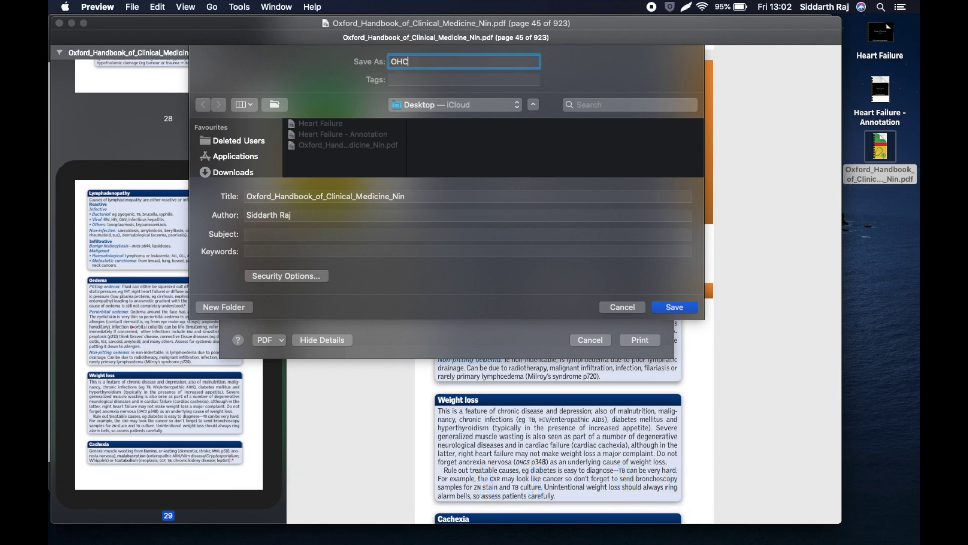
{"action": "type", "text": "M - Annotate"}
{"action": "key", "text": "Return"}
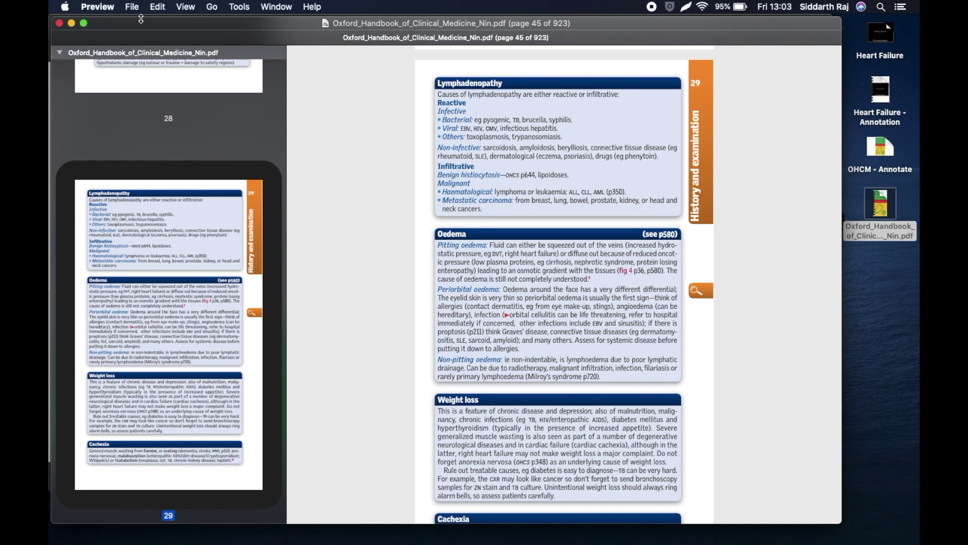
Close the original handbook, open 'OHCM - Annotate' and scroll to page 45
{"action": "left_click", "coordinate": [59, 25]}
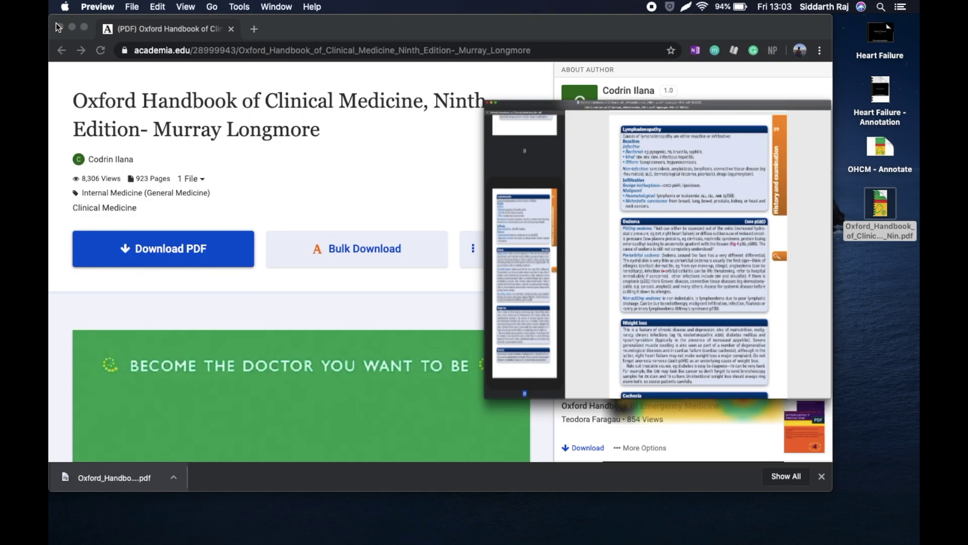
{"action": "left_click", "coordinate": [874, 150]}
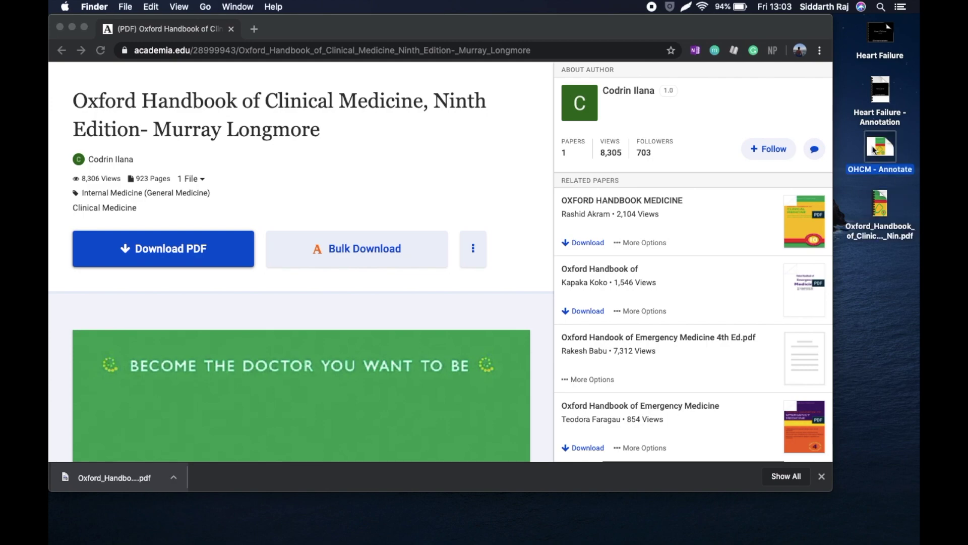
{"action": "double_click", "coordinate": [874, 150]}
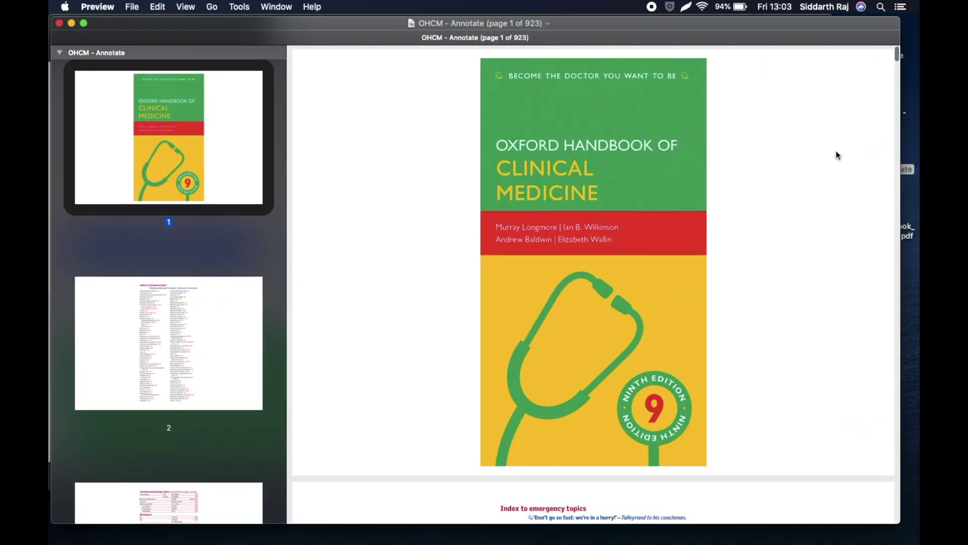
{"action": "scroll", "coordinate": [535, 179], "scroll_direction": "down", "scroll_amount": 20}
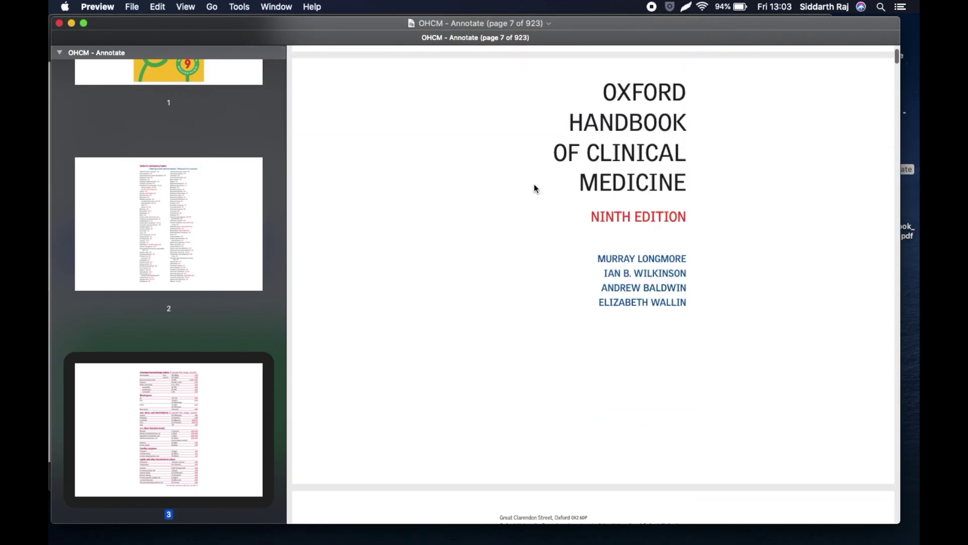
{"action": "scroll", "coordinate": [534, 184], "scroll_direction": "down", "scroll_amount": 20}
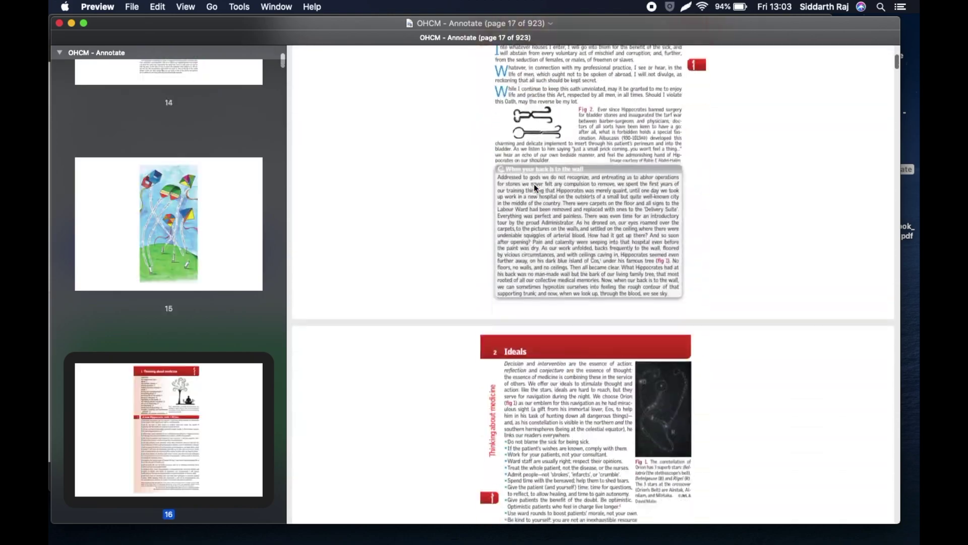
{"action": "scroll", "coordinate": [534, 184], "scroll_direction": "down", "scroll_amount": 20}
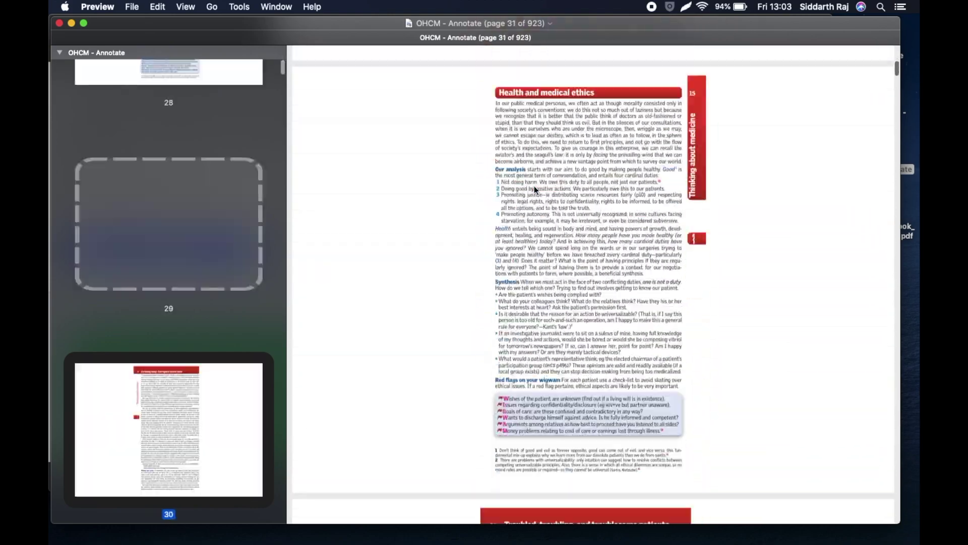
{"action": "scroll", "coordinate": [534, 187], "scroll_direction": "down", "scroll_amount": 20}
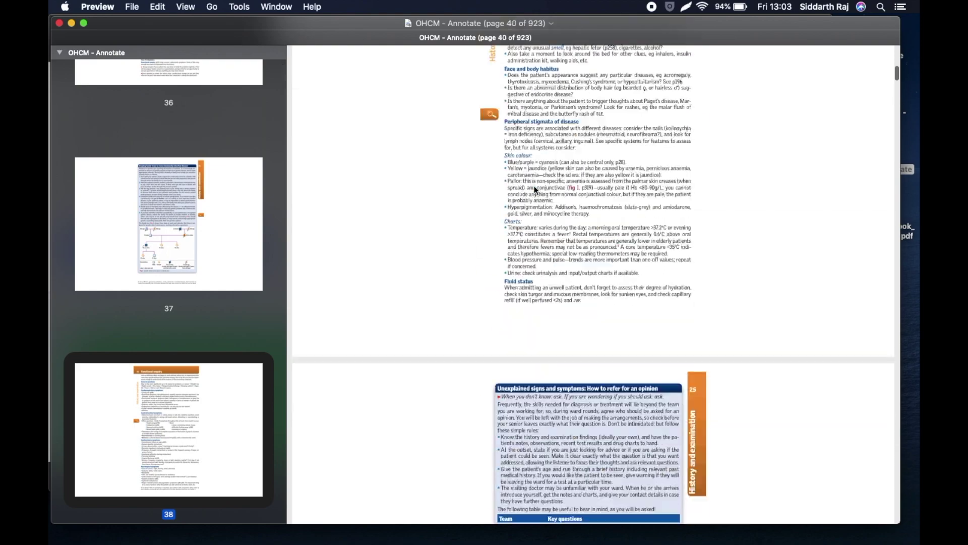
{"action": "scroll", "coordinate": [534, 190], "scroll_direction": "down", "scroll_amount": 10}
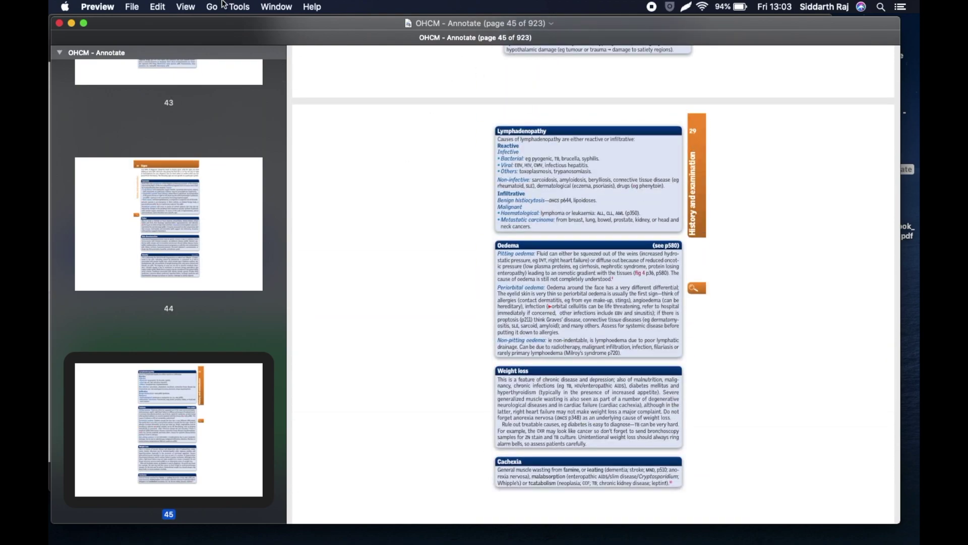
{"action": "left_click", "coordinate": [240, 6]}
Place a text box in page 45's upper-left margin and type 'Lymphadenopathy'
{"action": "mouse_move", "coordinate": [282, 113]}
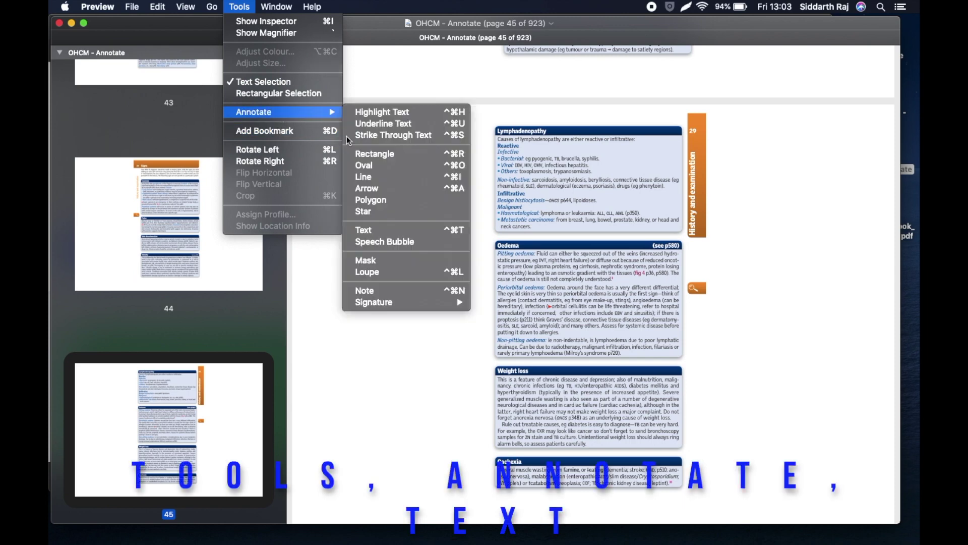
{"action": "left_click", "coordinate": [383, 230]}
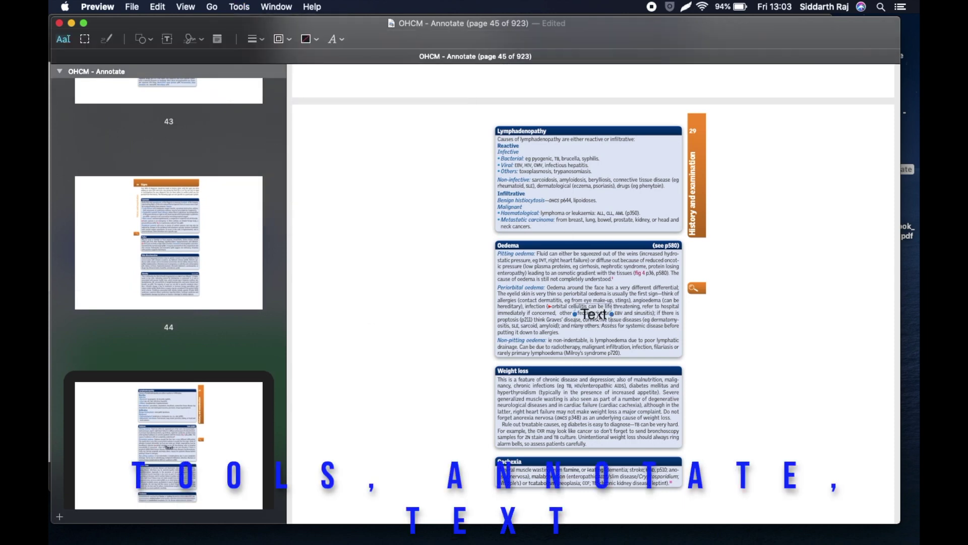
{"action": "left_click_drag", "start_coordinate": [570, 285], "coordinate": [377, 152]}
{"action": "double_click", "coordinate": [377, 152]}
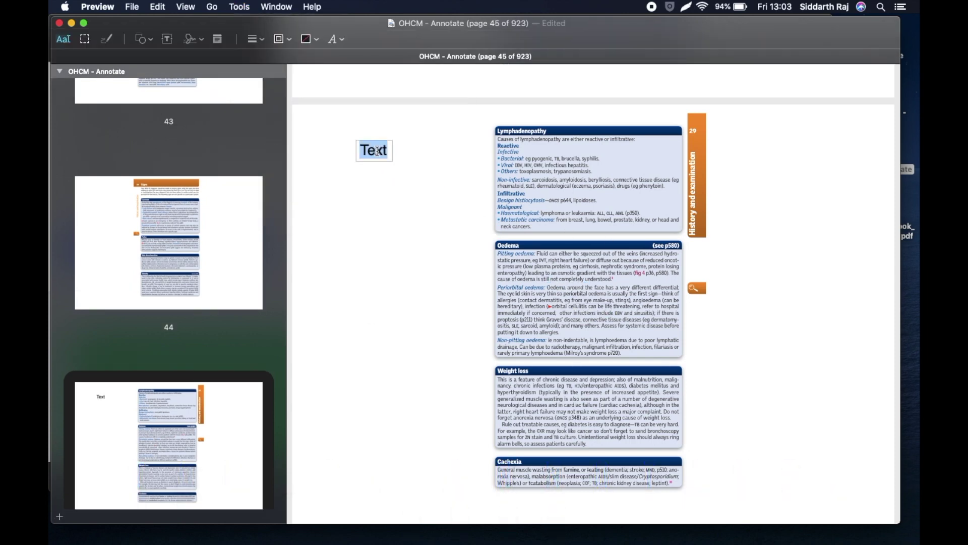
{"action": "key", "text": "BackSpace"}
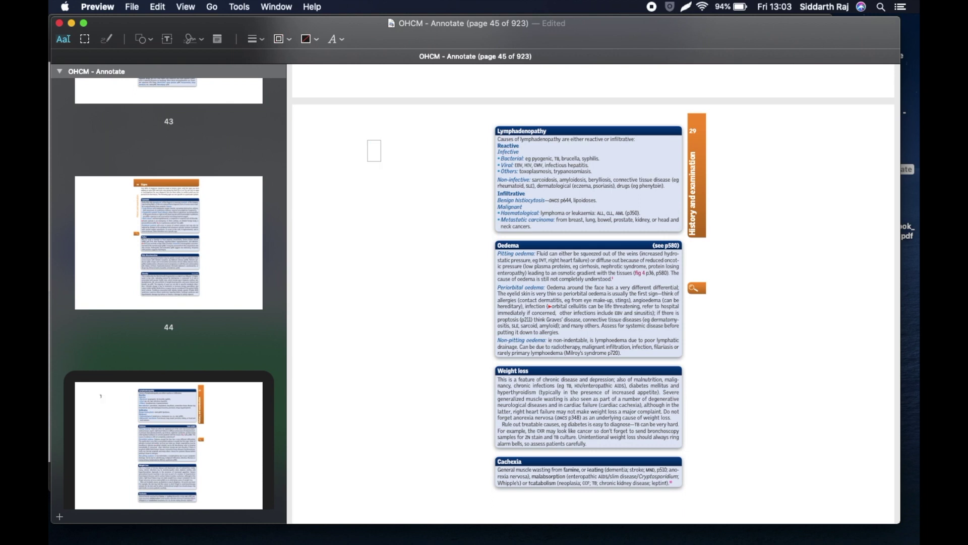
{"action": "type", "text": "Lymphadenoap"}
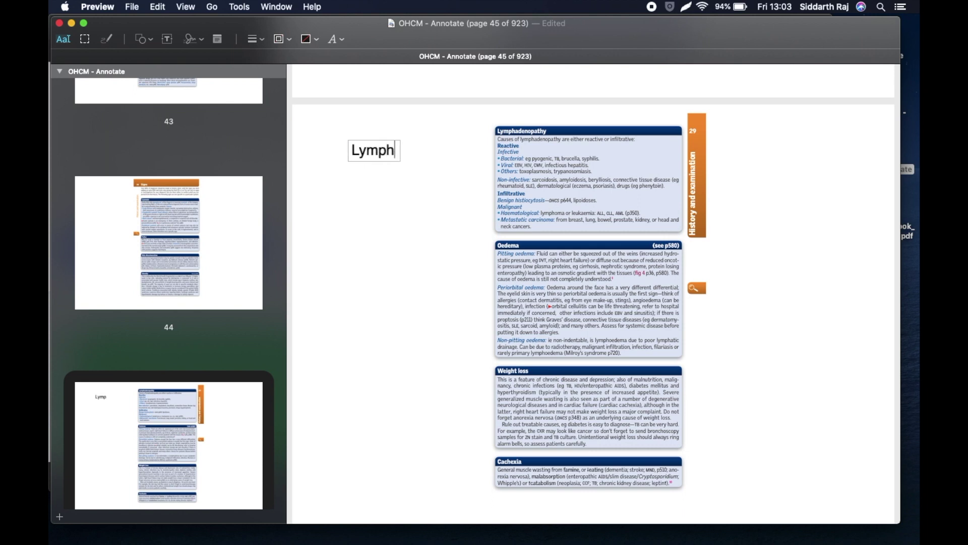
{"action": "key", "text": "BackSpace"}
{"action": "key", "text": "BackSpace"}
{"action": "type", "text": "pathy"}
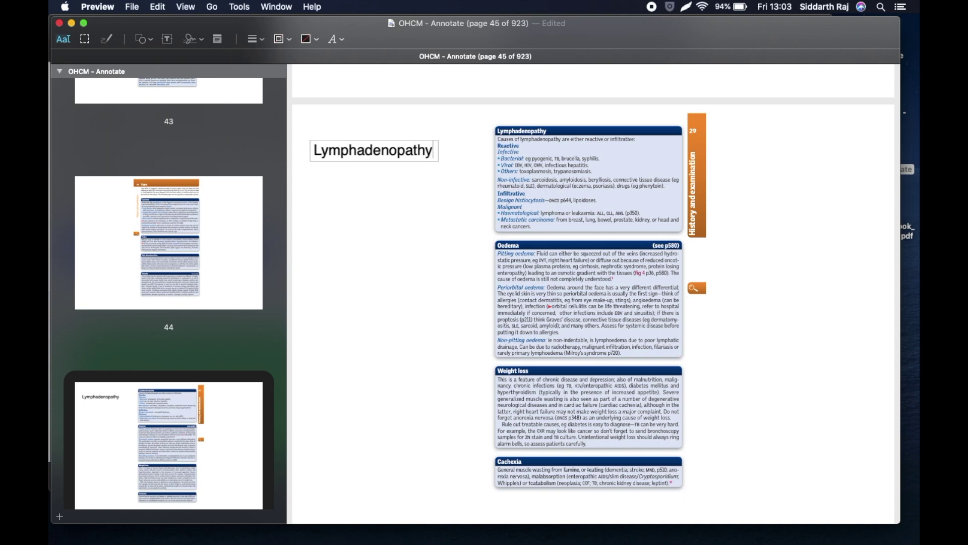
{"action": "key", "text": "Return"}
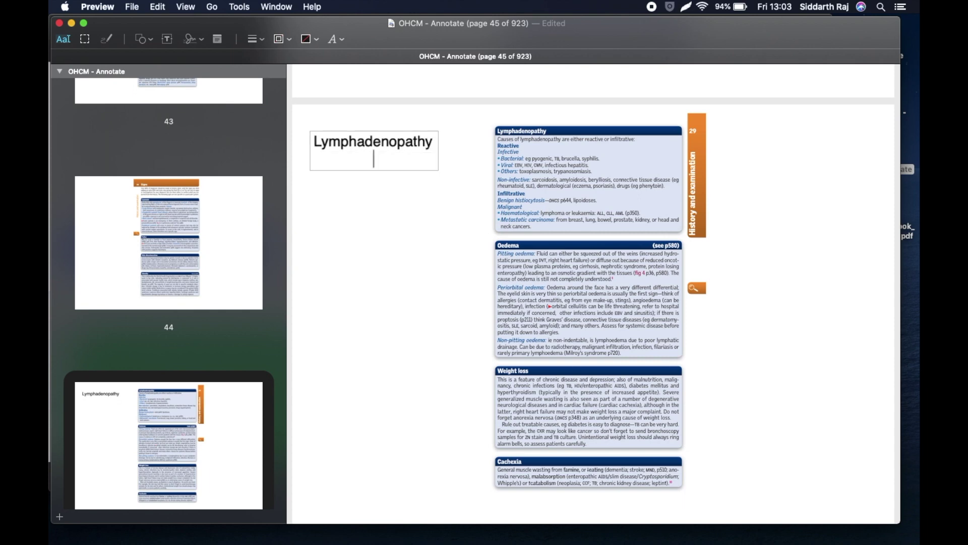
{"action": "left_click", "coordinate": [382, 217]}
Nudge the Lymphadenopathy label slightly up and left, then deselect it
{"action": "left_click", "coordinate": [385, 143]}
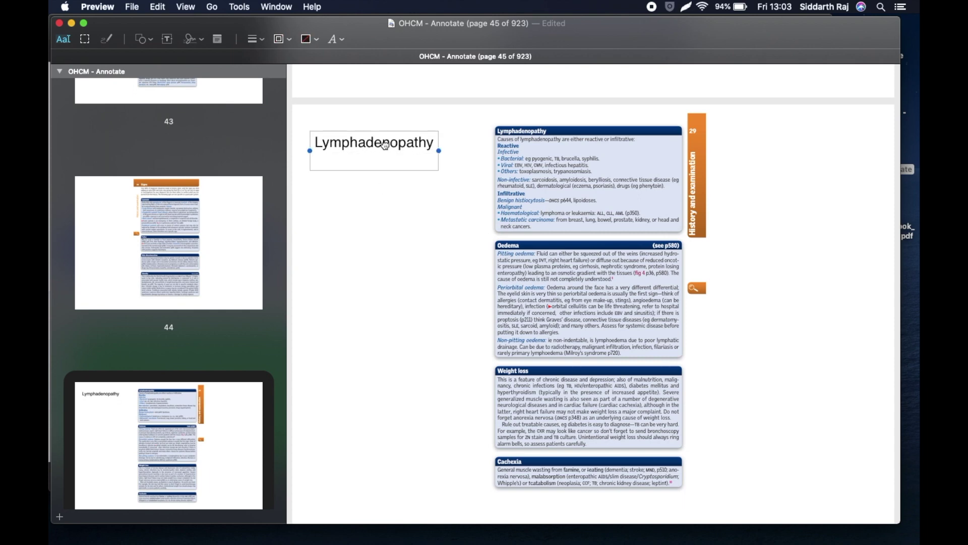
{"action": "double_click", "coordinate": [385, 144]}
{"action": "left_click", "coordinate": [389, 191]}
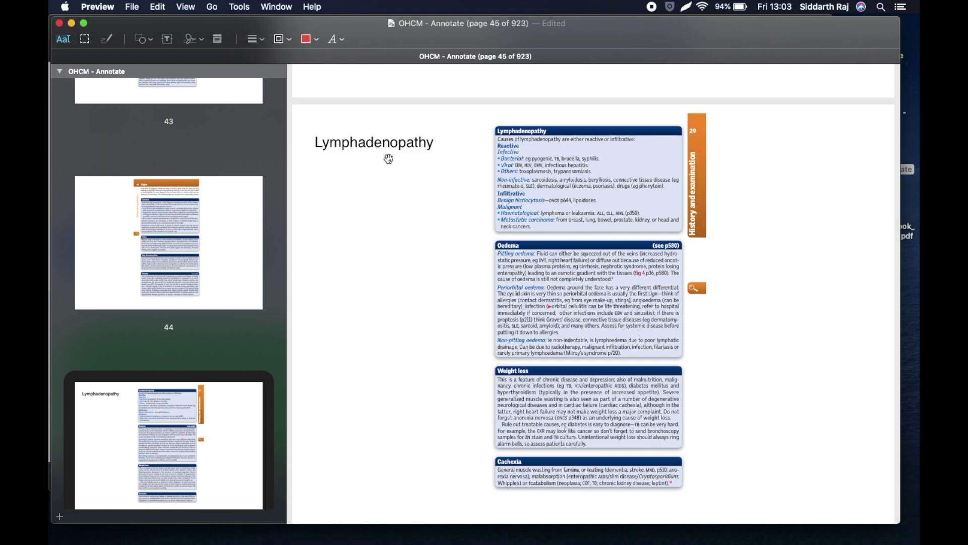
{"action": "left_click", "coordinate": [389, 157]}
{"action": "left_click_drag", "start_coordinate": [389, 155], "coordinate": [383, 156]}
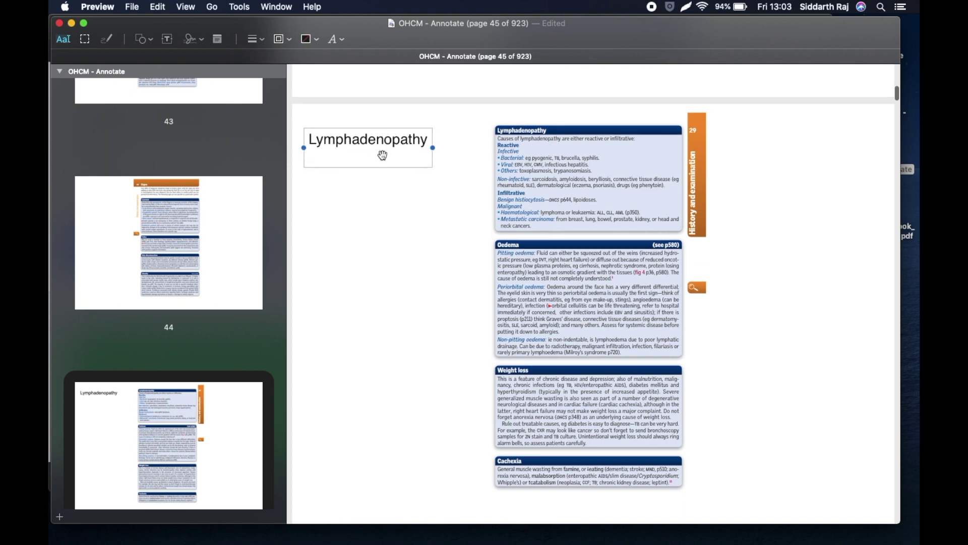
{"action": "scroll", "coordinate": [384, 156], "scroll_direction": "down", "scroll_amount": 2}
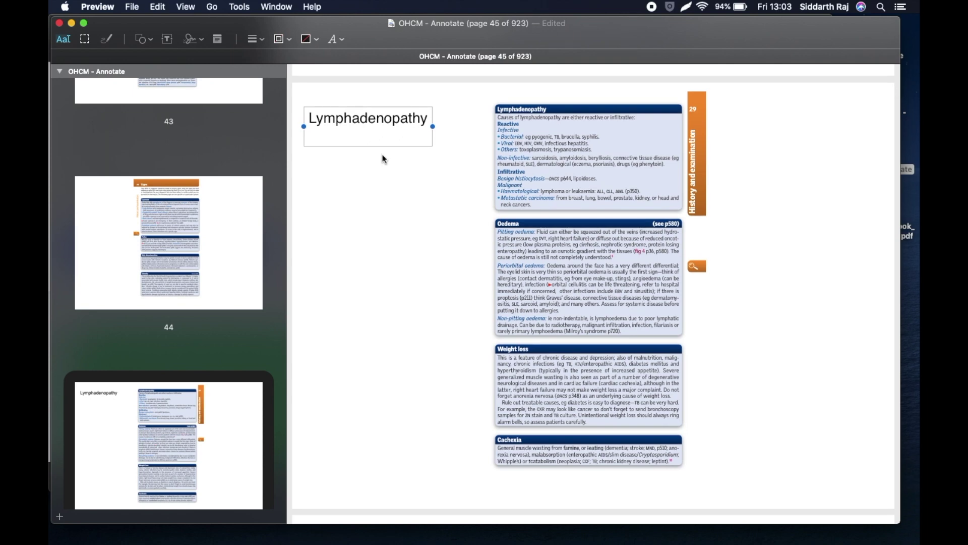
{"action": "left_click", "coordinate": [377, 152]}
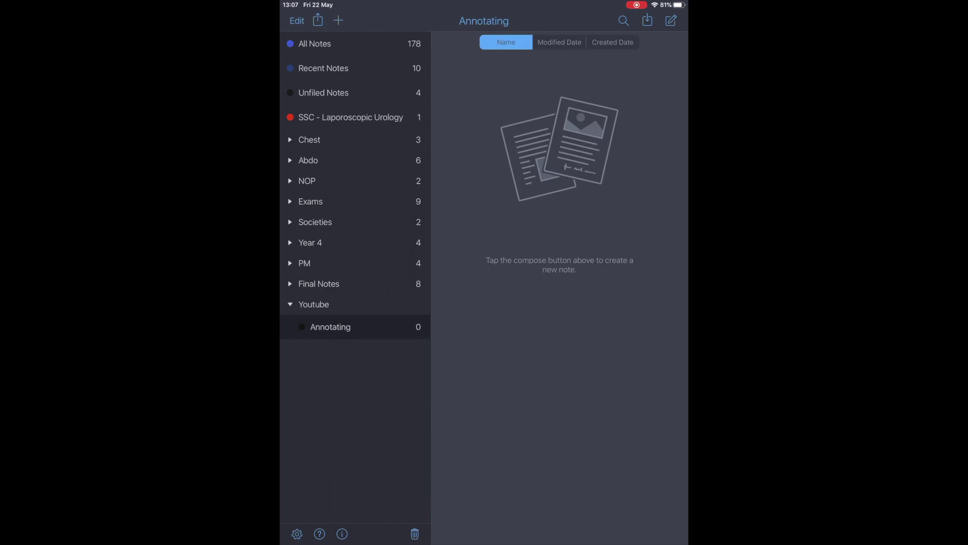
Import the Heart Failure - Annotation PDF from Files as a new note and open it
{"action": "left_click", "coordinate": [647, 20]}
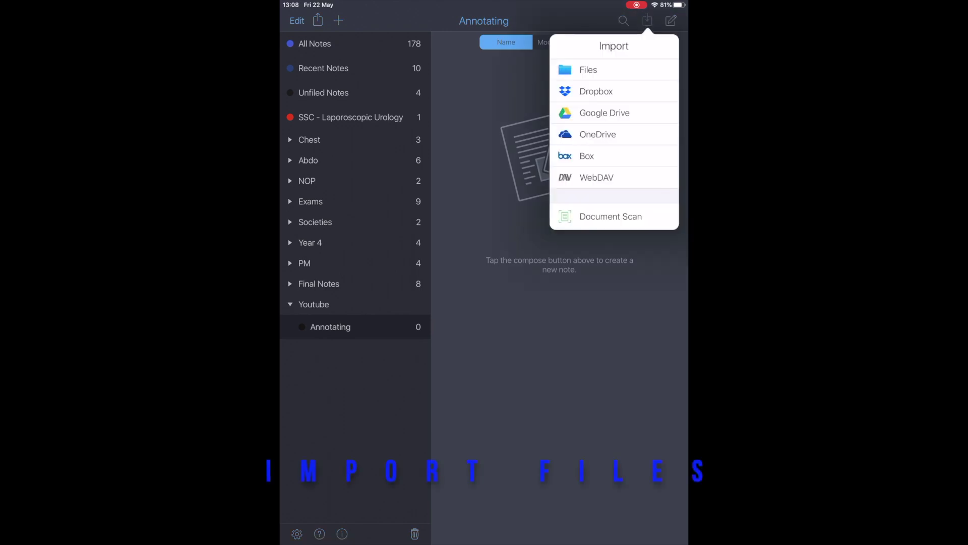
{"action": "left_click", "coordinate": [588, 69]}
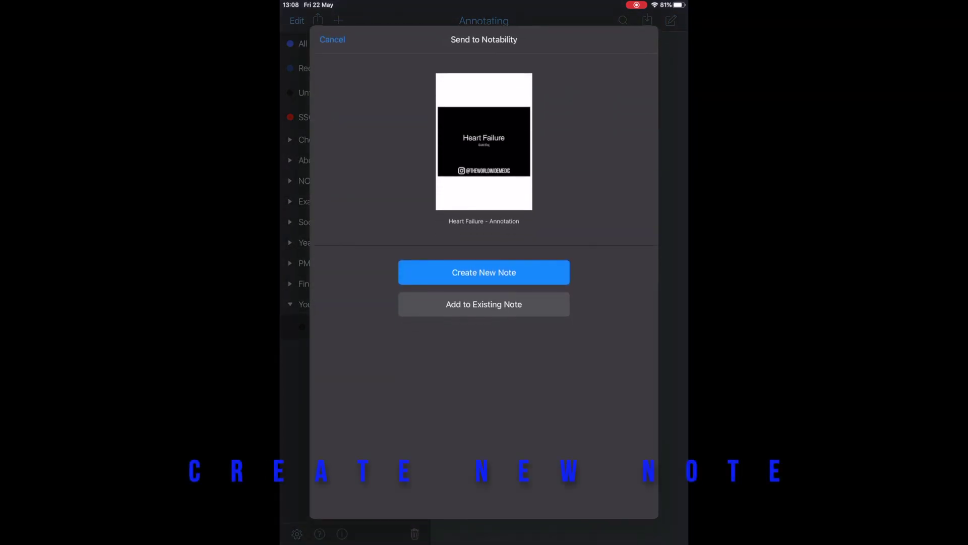
{"action": "left_click", "coordinate": [484, 273]}
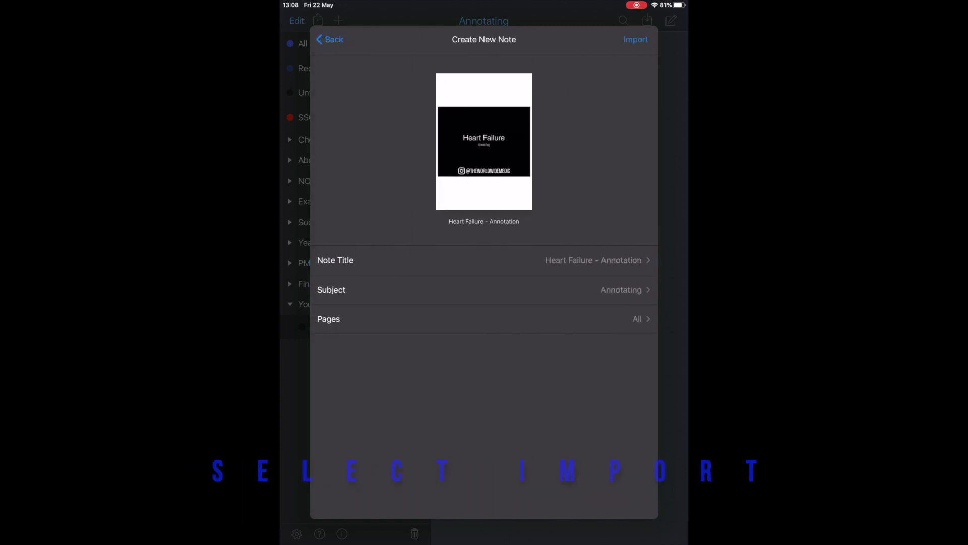
{"action": "left_click", "coordinate": [635, 40]}
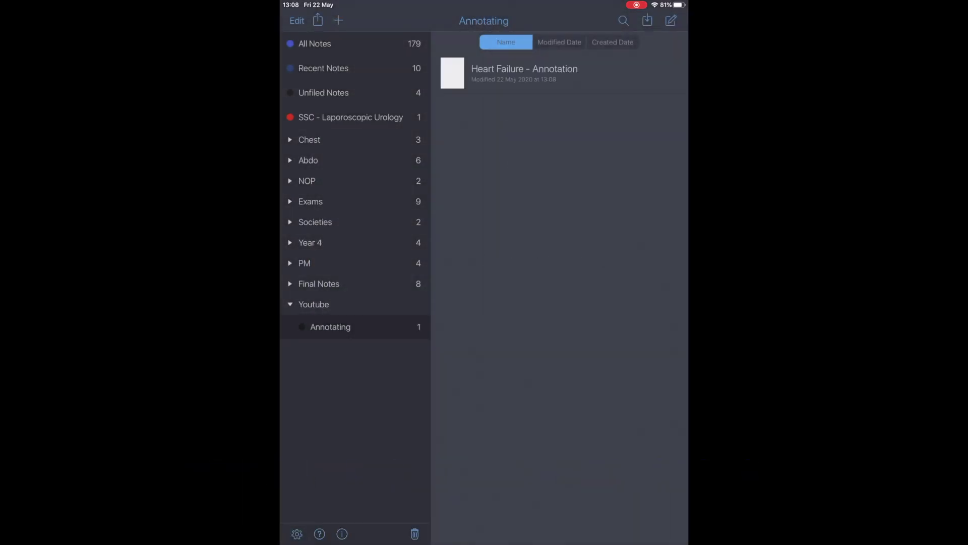
{"action": "scroll", "coordinate": [485, 272], "scroll_direction": "down", "scroll_amount": 10}
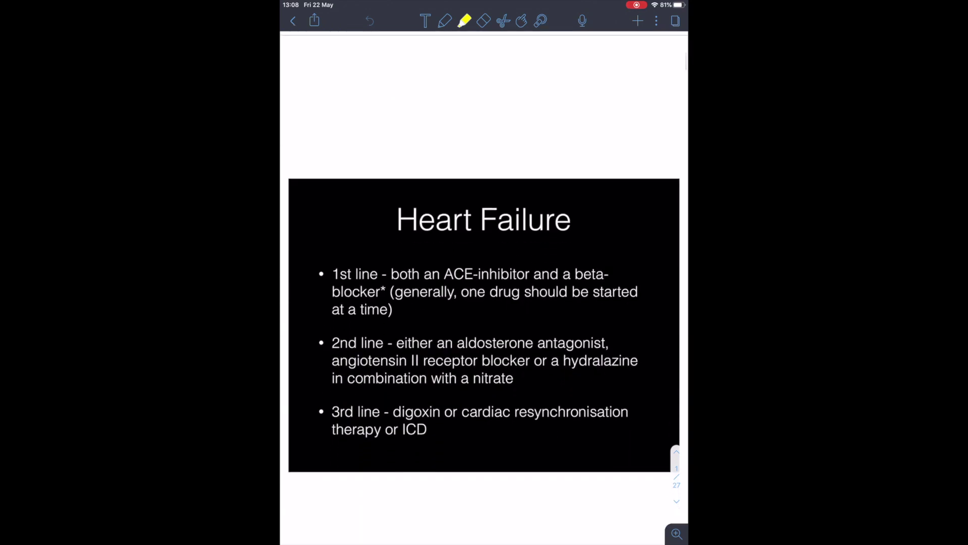
With the pen, handwrite 'Define' and 'Signs and Symptoms' above the Heart Failure slide
{"action": "left_click", "coordinate": [445, 21]}
{"action": "left_click_drag", "start_coordinate": [436, 63], "coordinate": [437, 76]}
{"action": "mouse_move", "coordinate": [437, 64]}
{"action": "left_mouse_down"}
{"action": "mouse_move", "coordinate": [438, 76]}
{"action": "mouse_move", "coordinate": [503, 72]}
{"action": "left_mouse_up"}
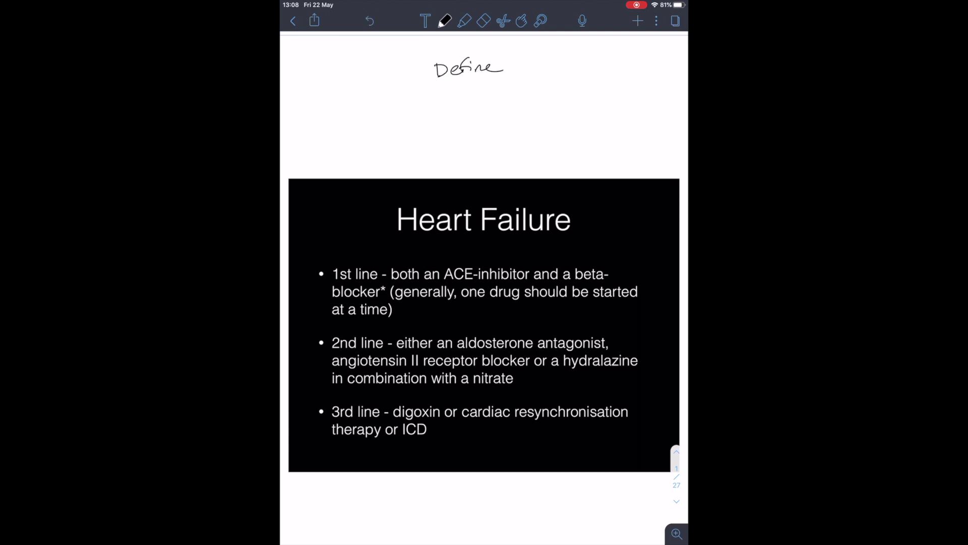
{"action": "left_click_drag", "start_coordinate": [440, 90], "coordinate": [433, 106]}
{"action": "left_click_drag", "start_coordinate": [446, 98], "coordinate": [450, 117]}
{"action": "left_click_drag", "start_coordinate": [457, 99], "coordinate": [494, 99]}
{"action": "mouse_move", "coordinate": [498, 96]}
{"action": "left_mouse_down"}
{"action": "mouse_move", "coordinate": [499, 84]}
{"action": "mouse_move", "coordinate": [526, 113]}
{"action": "mouse_move", "coordinate": [539, 97]}
{"action": "left_mouse_up"}
{"action": "left_click_drag", "start_coordinate": [541, 104], "coordinate": [549, 96]}
{"action": "left_click_drag", "start_coordinate": [547, 91], "coordinate": [553, 90]}
{"action": "left_click_drag", "start_coordinate": [558, 88], "coordinate": [557, 89]}
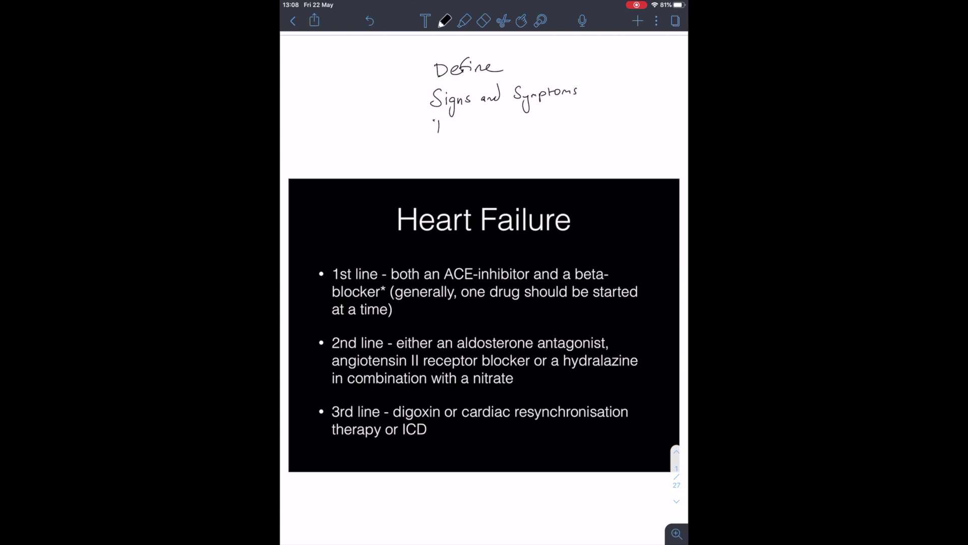
Handwrite 'Investigations' and 'Management' on the next lines below
{"action": "left_click_drag", "start_coordinate": [434, 119], "coordinate": [448, 118]}
{"action": "left_click_drag", "start_coordinate": [434, 132], "coordinate": [456, 132]}
{"action": "left_click_drag", "start_coordinate": [459, 122], "coordinate": [466, 130]}
{"action": "mouse_move", "coordinate": [478, 123]}
{"action": "left_mouse_down"}
{"action": "mouse_move", "coordinate": [472, 130]}
{"action": "mouse_move", "coordinate": [489, 130]}
{"action": "left_mouse_up"}
{"action": "mouse_move", "coordinate": [484, 125]}
{"action": "left_mouse_down"}
{"action": "mouse_move", "coordinate": [494, 124]}
{"action": "mouse_move", "coordinate": [498, 139]}
{"action": "mouse_move", "coordinate": [513, 128]}
{"action": "left_mouse_up"}
{"action": "left_click_drag", "start_coordinate": [515, 118], "coordinate": [523, 127]}
{"action": "mouse_move", "coordinate": [437, 154]}
{"action": "left_mouse_down"}
{"action": "mouse_move", "coordinate": [473, 165]}
{"action": "mouse_move", "coordinate": [486, 150]}
{"action": "left_mouse_up"}
{"action": "left_click_drag", "start_coordinate": [486, 151], "coordinate": [507, 152]}
{"action": "left_click_drag", "start_coordinate": [504, 147], "coordinate": [510, 146]}
Lasso the four handwritten headings, shrink them and move them to the left
{"action": "left_click", "coordinate": [503, 20]}
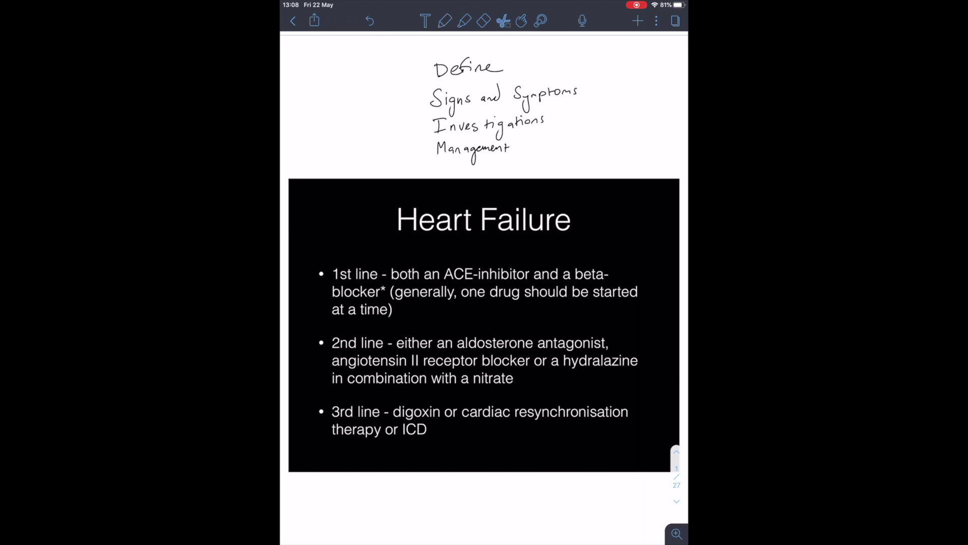
{"action": "left_click_drag", "start_coordinate": [418, 45], "coordinate": [418, 48]}
{"action": "mouse_move", "coordinate": [604, 174]}
{"action": "left_mouse_down"}
{"action": "mouse_move", "coordinate": [521, 116]}
{"action": "mouse_move", "coordinate": [622, 184]}
{"action": "mouse_move", "coordinate": [565, 147]}
{"action": "left_mouse_up"}
{"action": "left_click_drag", "start_coordinate": [491, 96], "coordinate": [364, 98]}
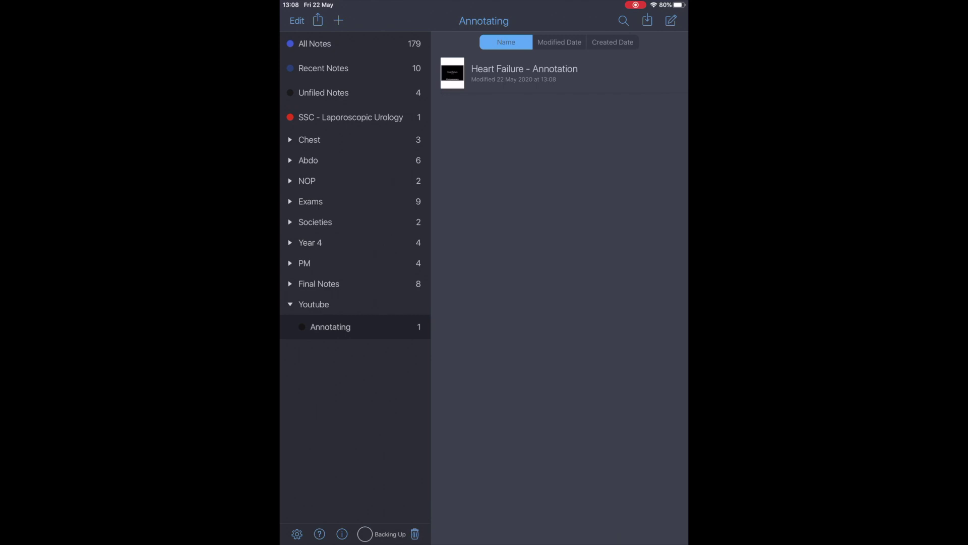
Import the OHCM - Annotate PDF from Files as a new note in Annotating
{"action": "left_click", "coordinate": [648, 20]}
{"action": "left_click", "coordinate": [585, 70]}
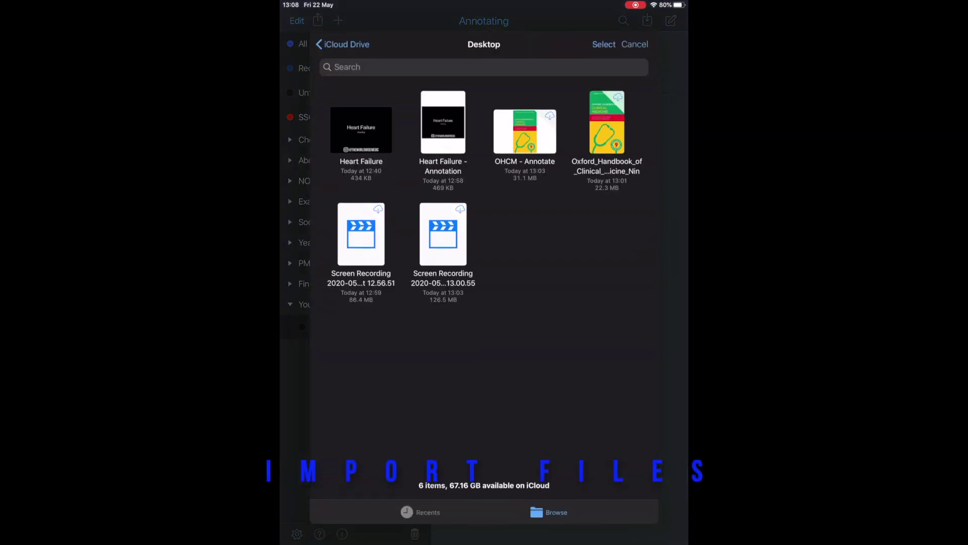
{"action": "left_click", "coordinate": [525, 131]}
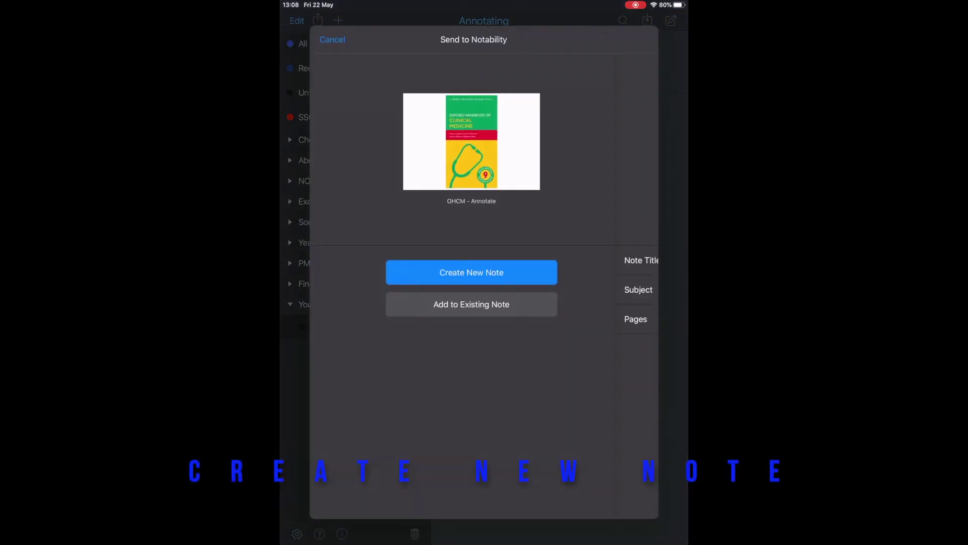
{"action": "left_click", "coordinate": [472, 272]}
{"action": "left_click", "coordinate": [636, 39]}
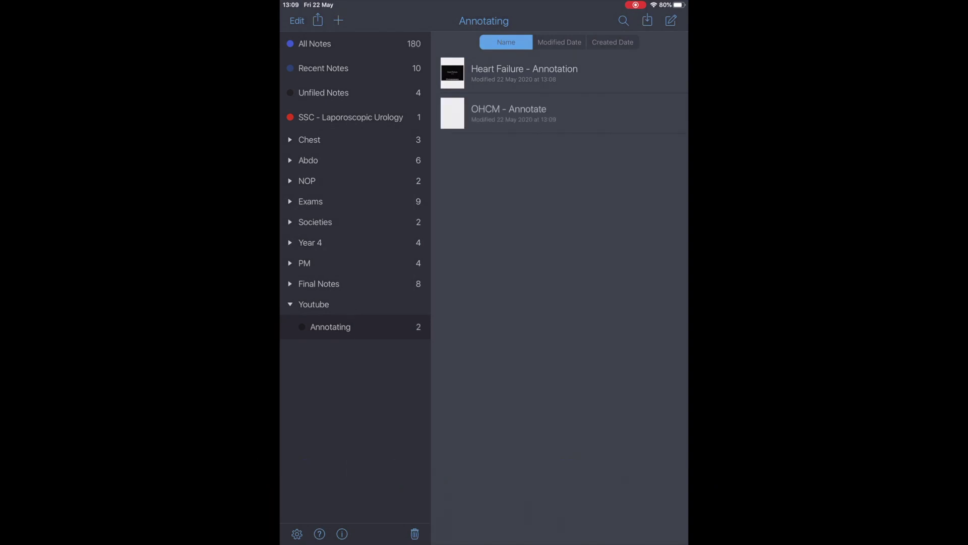
On page 44, handwrite 'Causes' with bullets 'Reactive' and 'Infiltrative' in the left margin
{"action": "scroll", "coordinate": [484, 287], "scroll_direction": "down", "scroll_amount": 10}
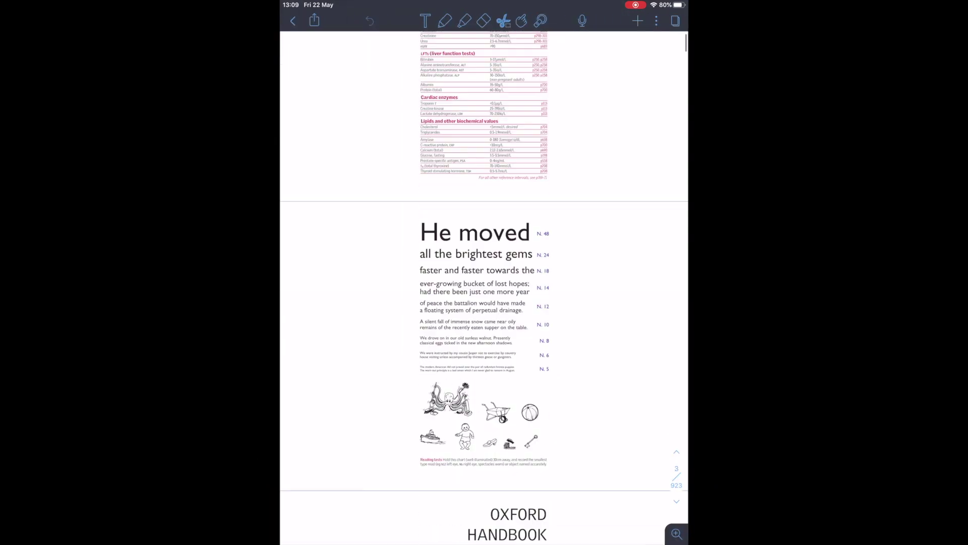
{"action": "scroll", "coordinate": [484, 288], "scroll_direction": "down", "scroll_amount": 15}
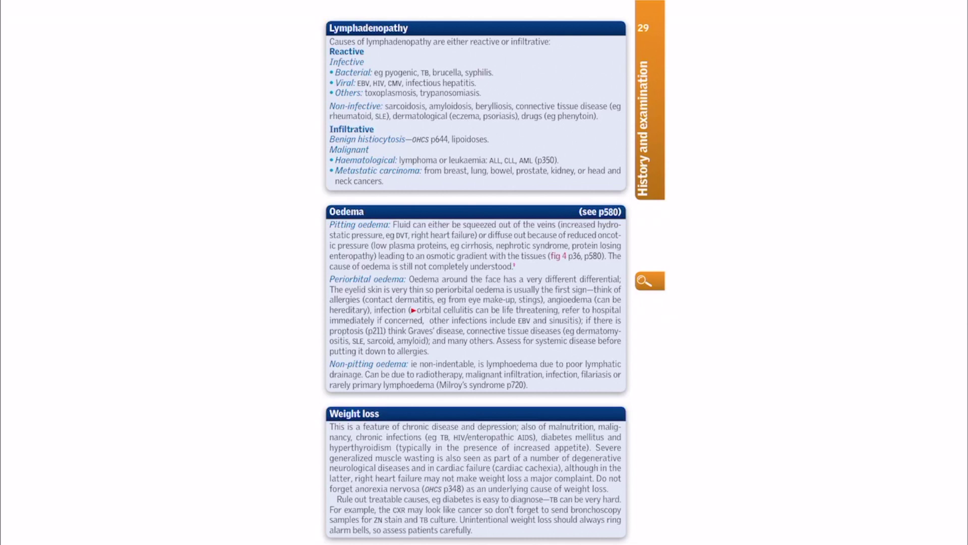
{"action": "mouse_move", "coordinate": [82, 20]}
{"action": "left_mouse_down"}
{"action": "mouse_move", "coordinate": [99, 53]}
{"action": "mouse_move", "coordinate": [159, 36]}
{"action": "mouse_move", "coordinate": [154, 56]}
{"action": "left_mouse_up"}
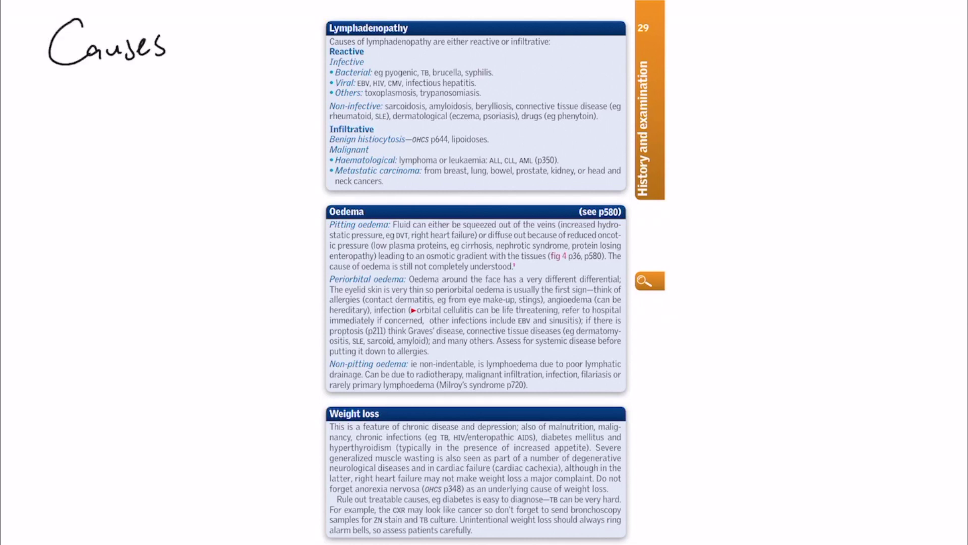
{"action": "mouse_move", "coordinate": [80, 84]}
{"action": "left_mouse_down"}
{"action": "mouse_move", "coordinate": [98, 108]}
{"action": "mouse_move", "coordinate": [238, 85]}
{"action": "left_mouse_up"}
{"action": "left_click_drag", "start_coordinate": [85, 141], "coordinate": [85, 171]}
{"action": "left_click_drag", "start_coordinate": [95, 169], "coordinate": [105, 168]}
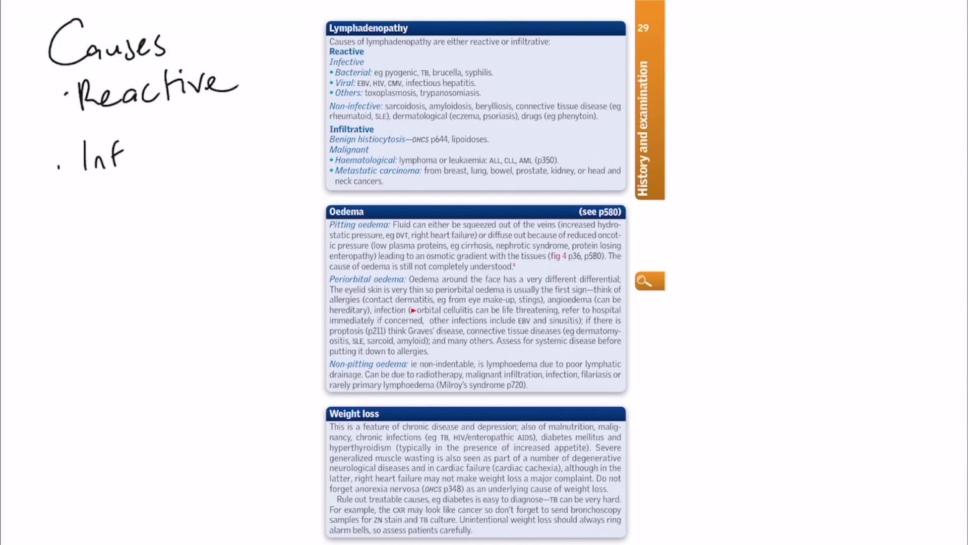
{"action": "mouse_move", "coordinate": [130, 149]}
{"action": "left_mouse_down"}
{"action": "mouse_move", "coordinate": [147, 133]}
{"action": "mouse_move", "coordinate": [182, 148]}
{"action": "mouse_move", "coordinate": [254, 132]}
{"action": "left_mouse_up"}
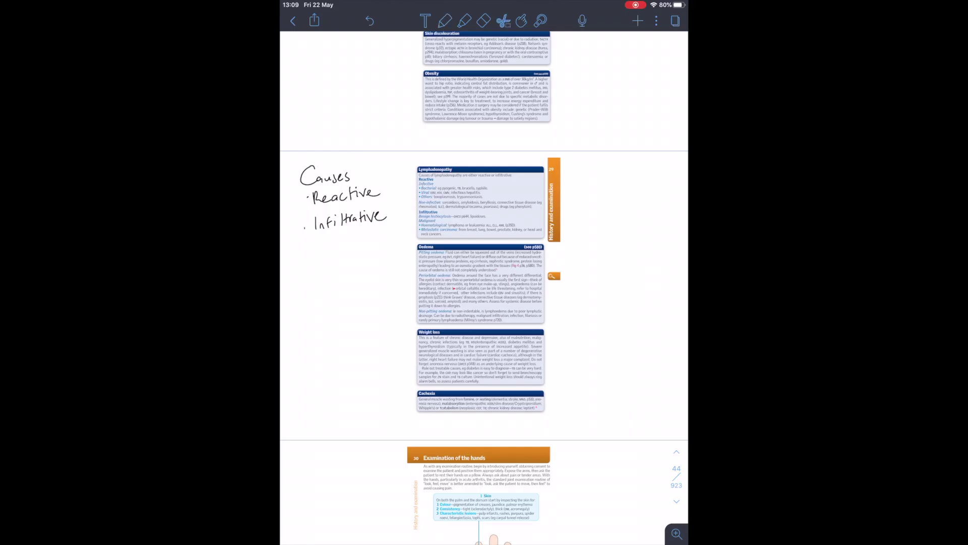
{"action": "mouse_move", "coordinate": [328, 157]}
{"action": "left_mouse_down"}
{"action": "mouse_move", "coordinate": [302, 237]}
{"action": "mouse_move", "coordinate": [328, 158]}
{"action": "left_mouse_up"}
Scale down the handwritten Causes notes and recolour the 'Causes' heading red
{"action": "left_click_drag", "start_coordinate": [404, 244], "coordinate": [351, 203]}
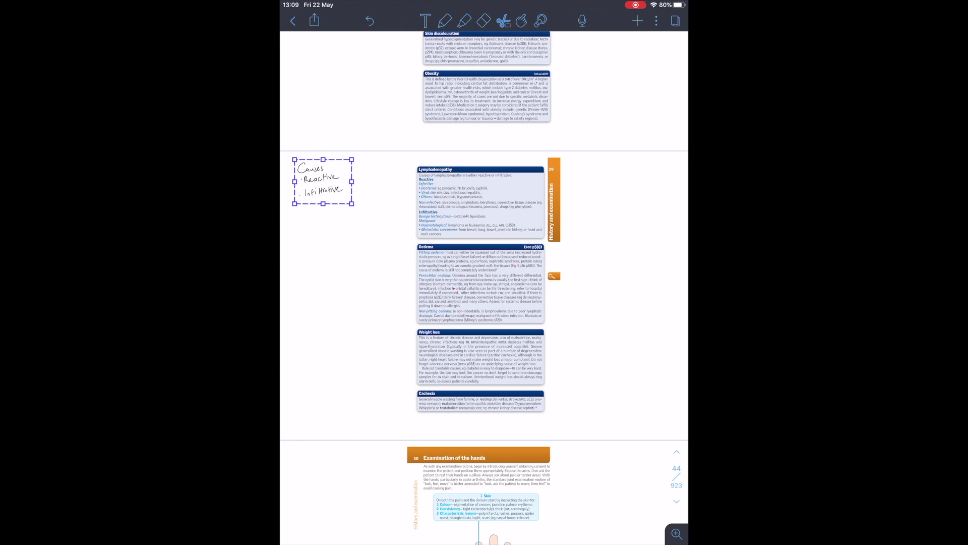
{"action": "left_click", "coordinate": [322, 182]}
{"action": "left_click", "coordinate": [383, 303]}
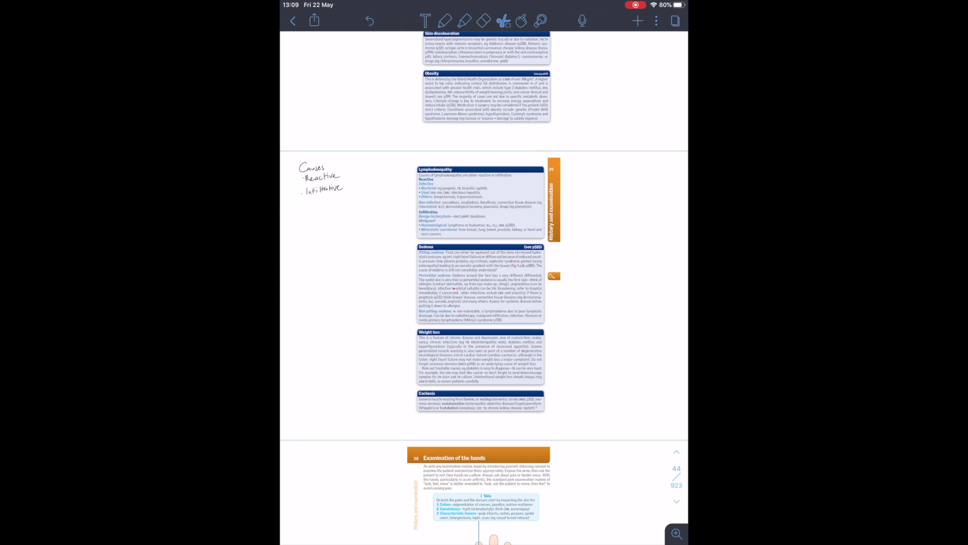
{"action": "left_click", "coordinate": [503, 20]}
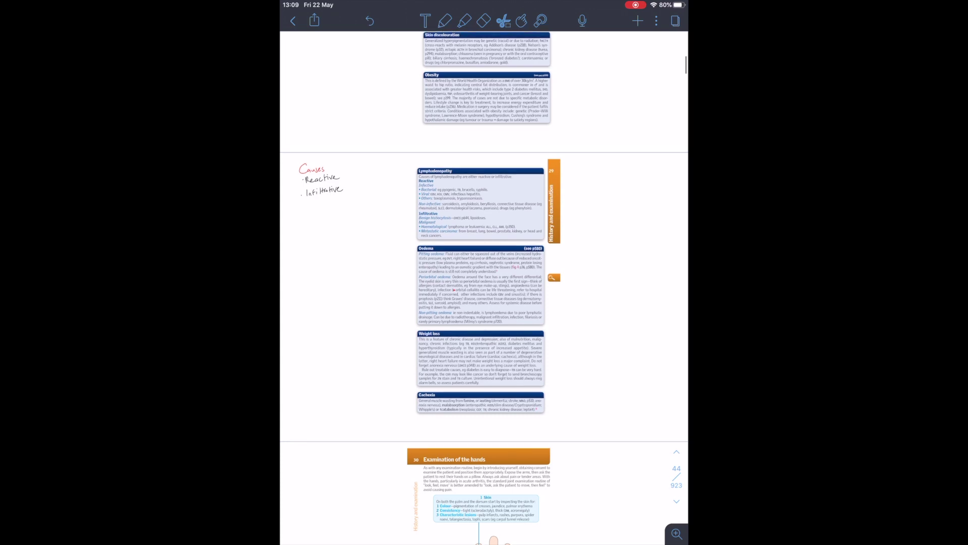
{"action": "scroll", "coordinate": [484, 288], "scroll_direction": "down", "scroll_amount": 1}
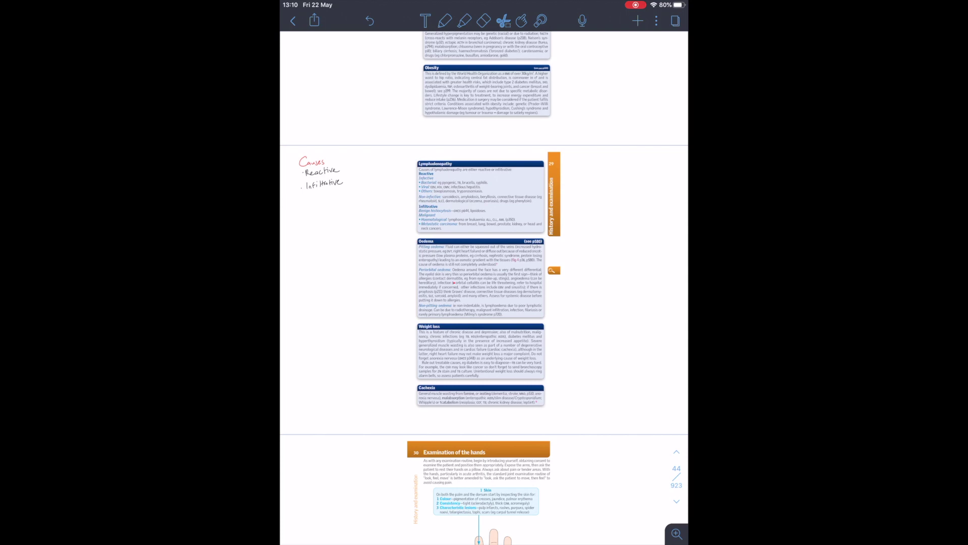